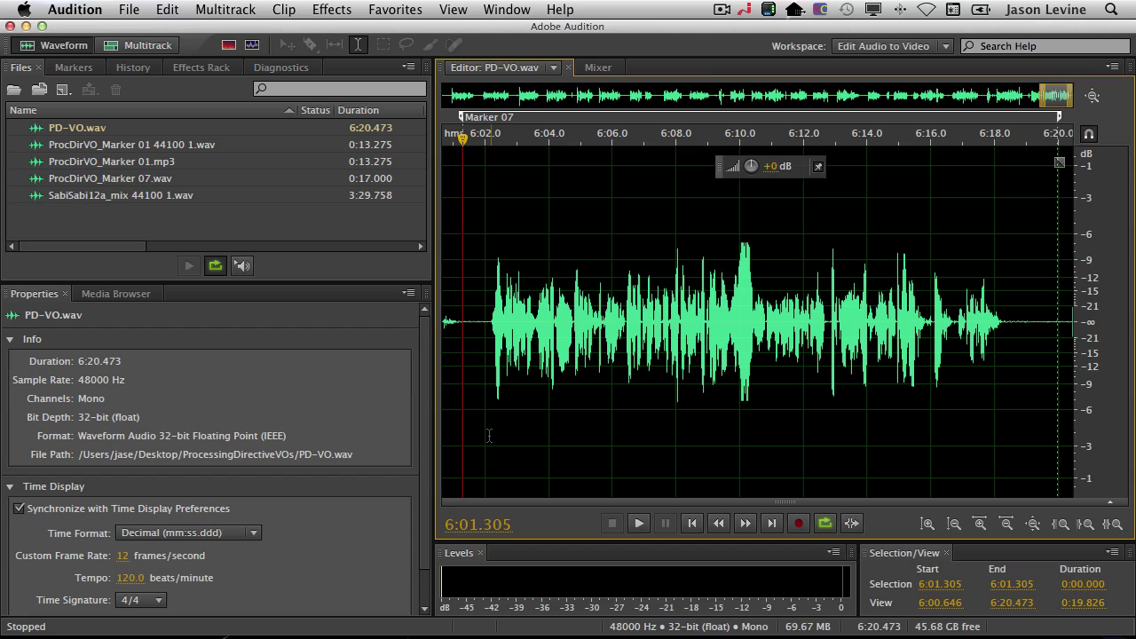
Open the Audio Hardware preferences and examine the available default input devices
click(73, 8)
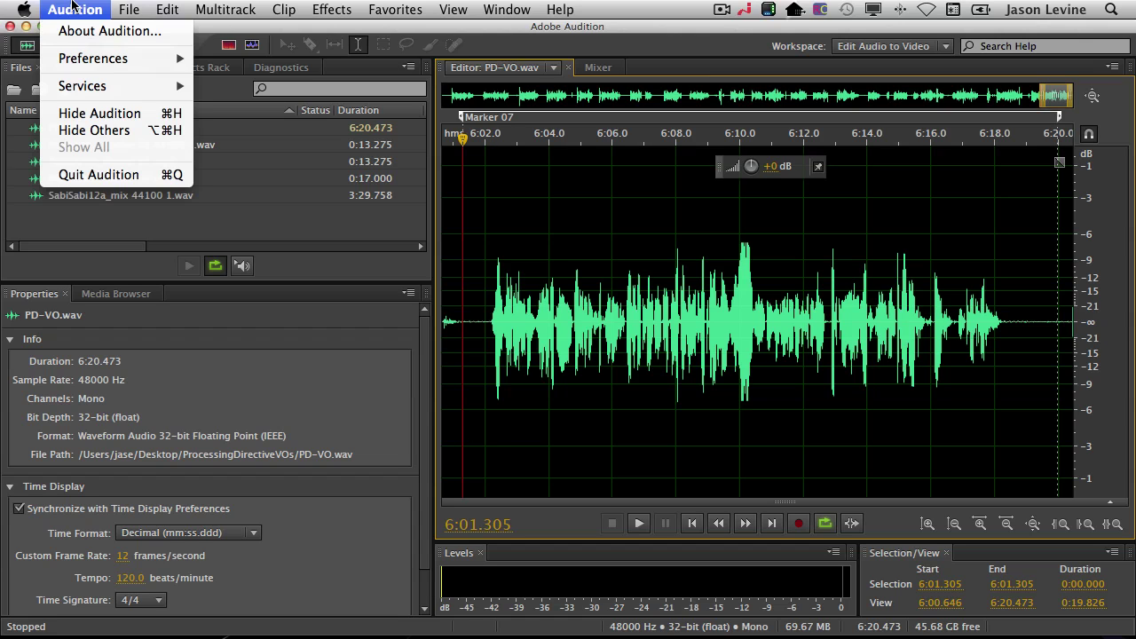
mouse_move(91, 63)
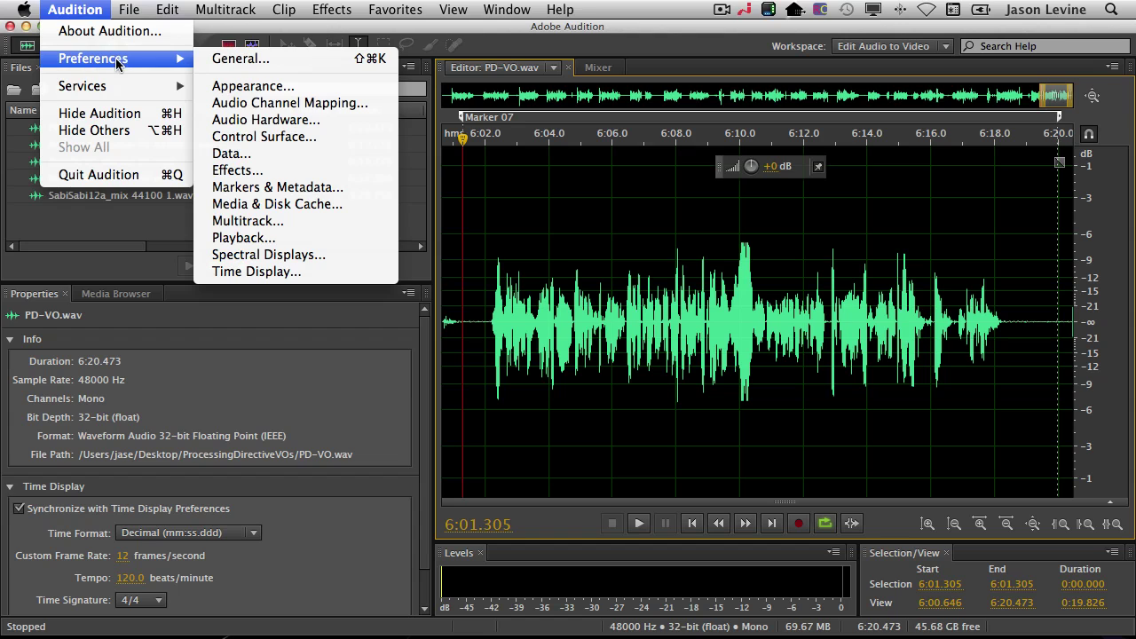
click(298, 122)
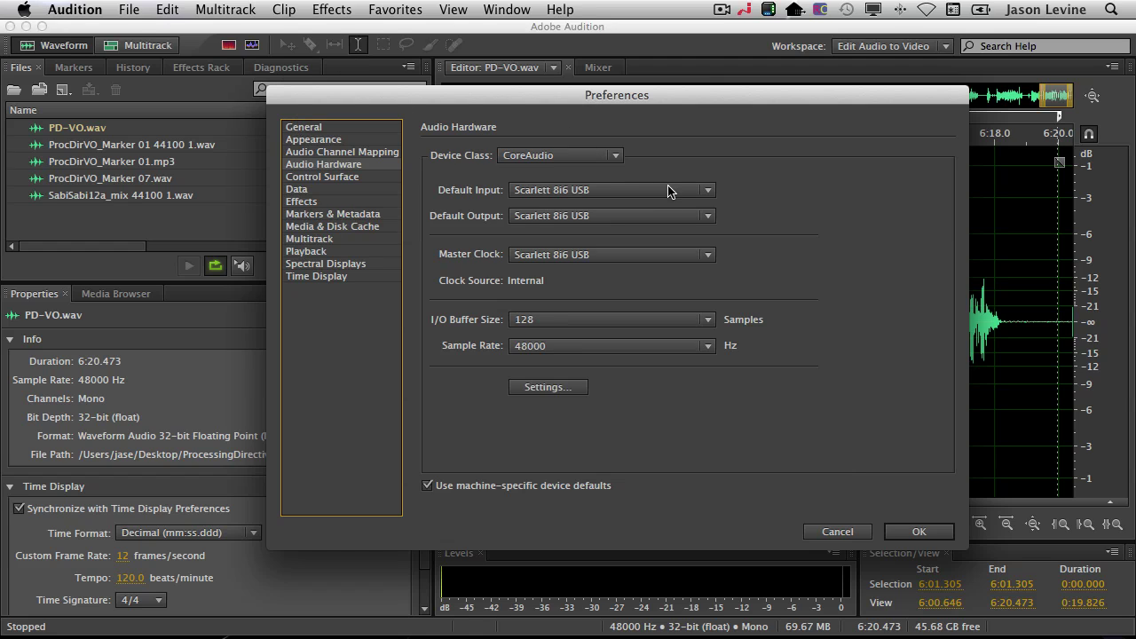
click(708, 191)
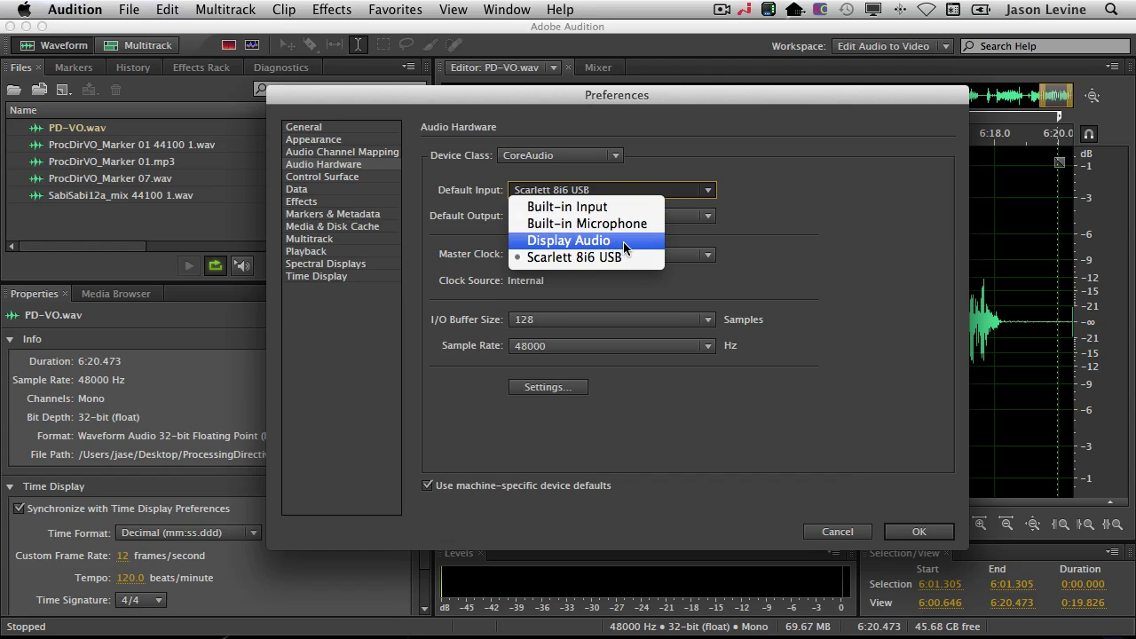
click(685, 169)
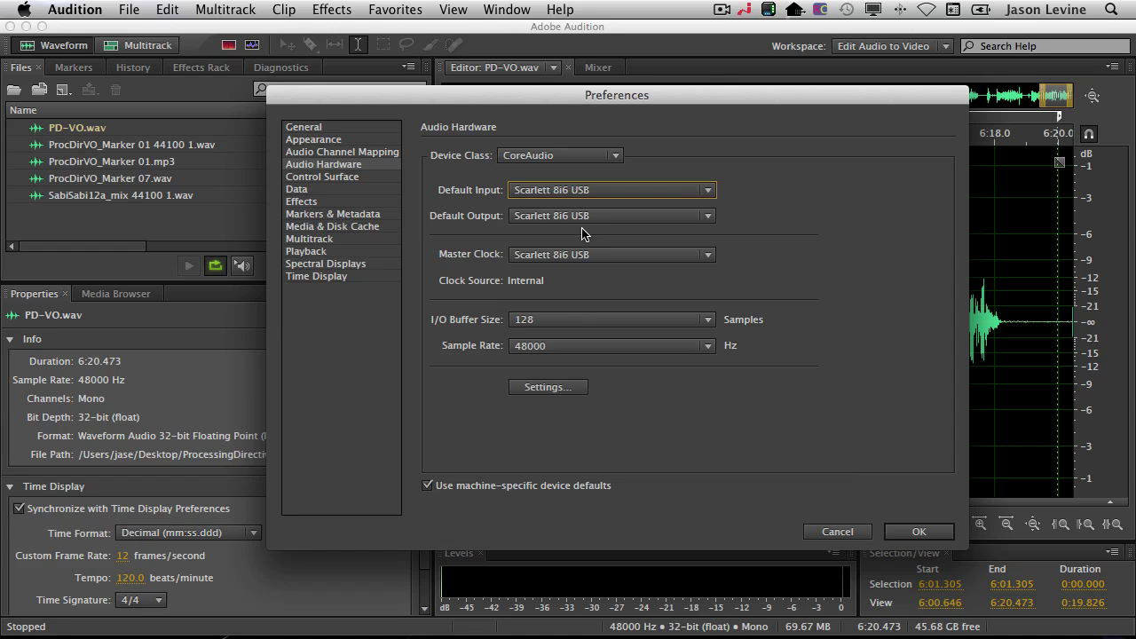
Examine the available I/O buffer sizes and sample rates for the audio hardware
click(705, 323)
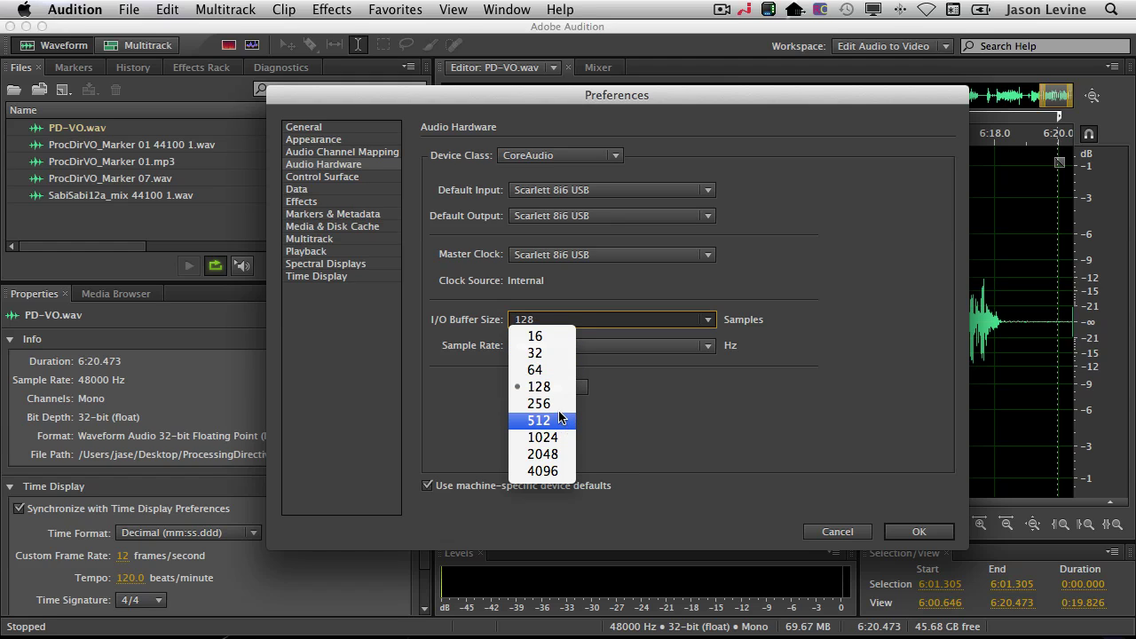
click(696, 380)
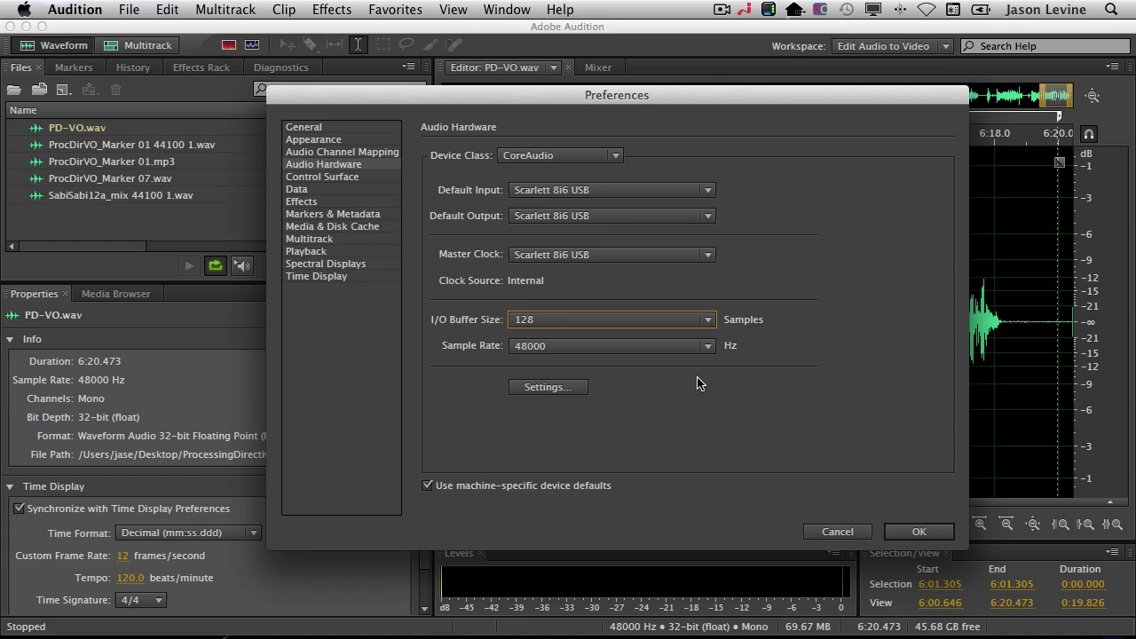
click(708, 320)
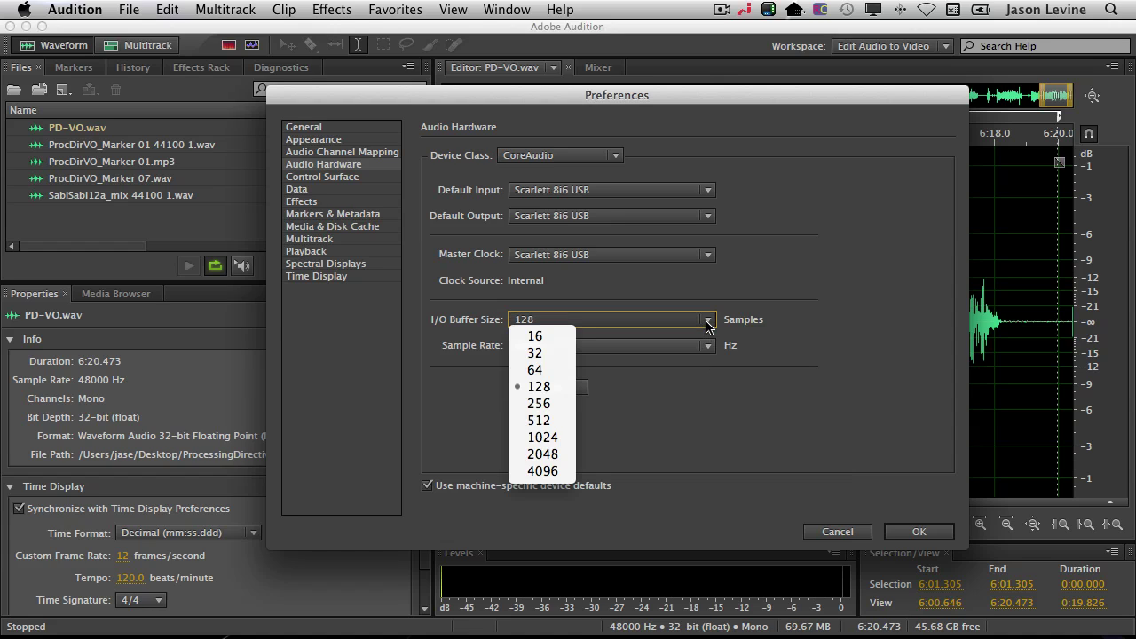
click(558, 388)
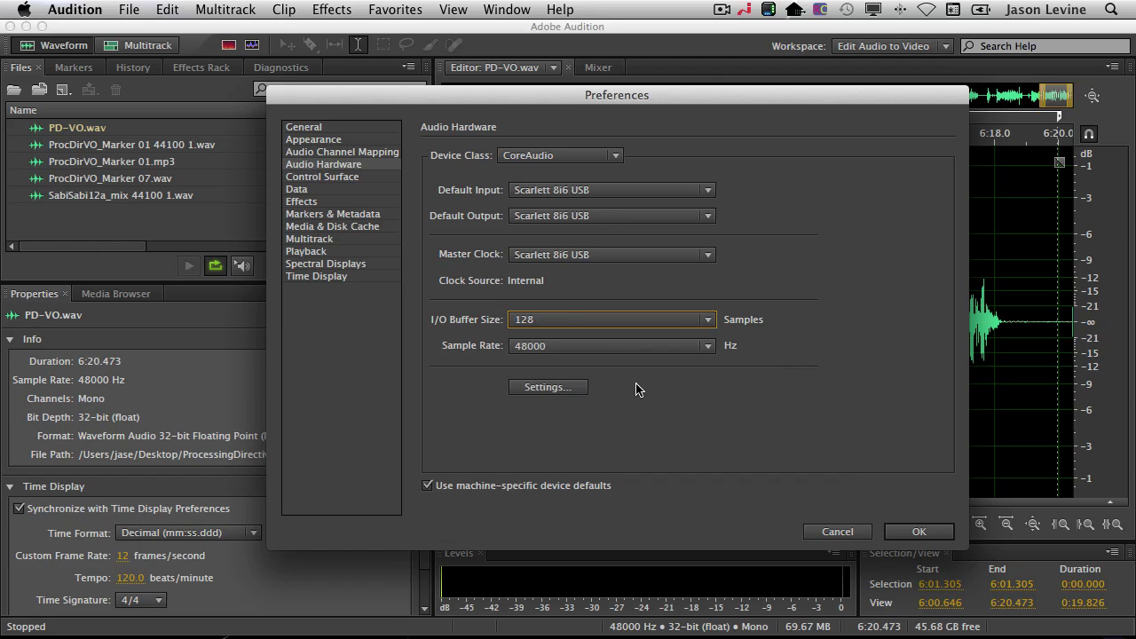
click(647, 348)
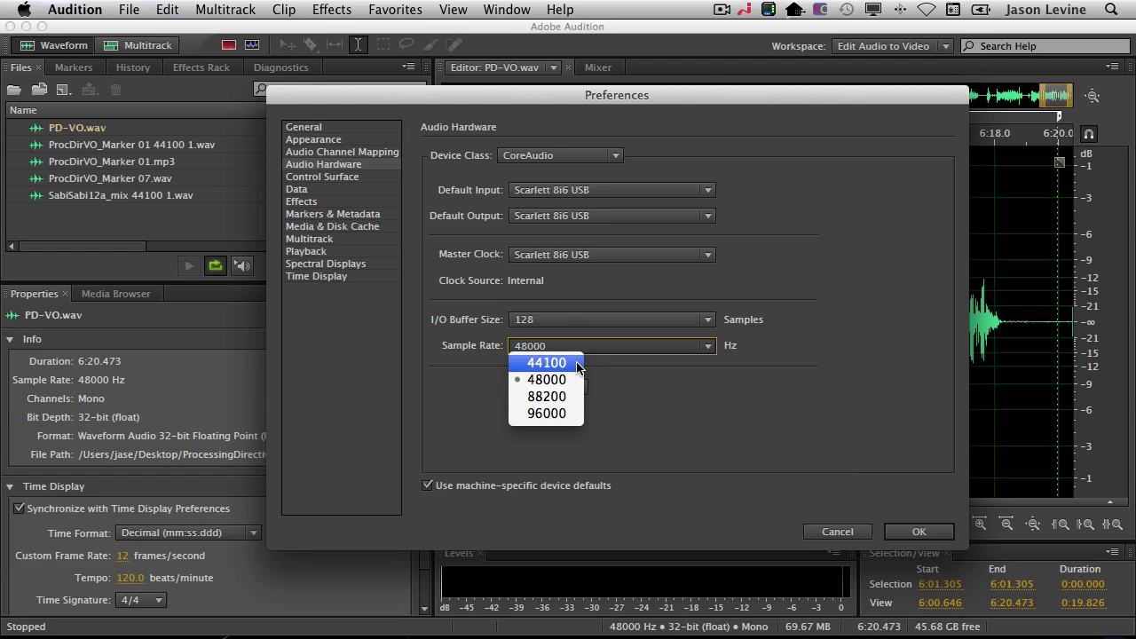
click(752, 454)
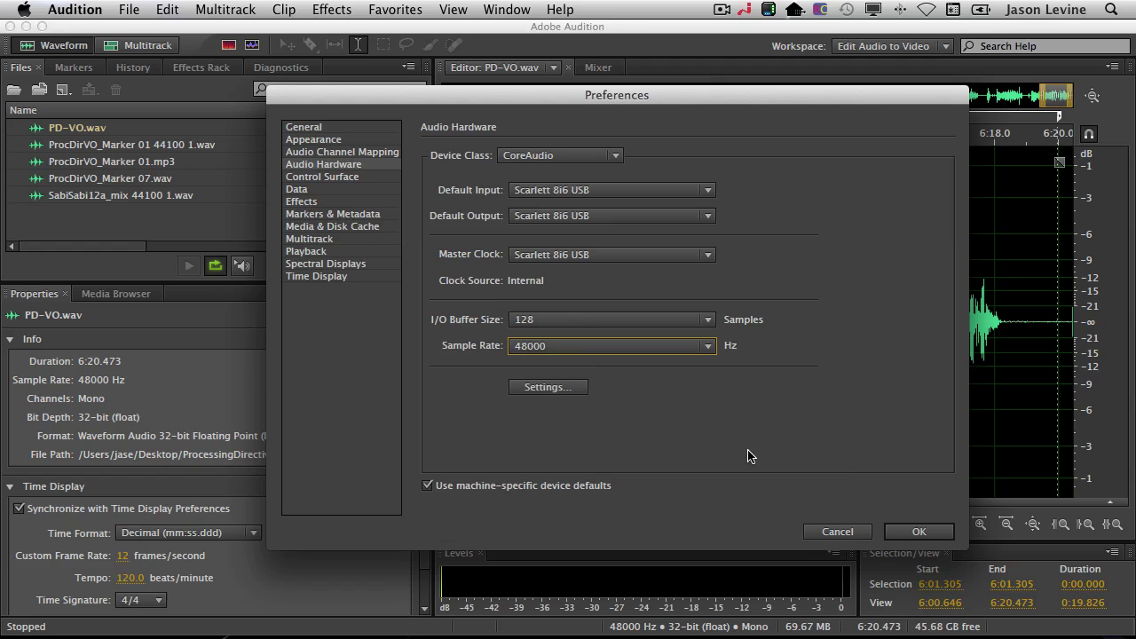
Examine the device channel choices for the first input and output in Audio Channel Mapping, and close the preferences without saving
click(301, 153)
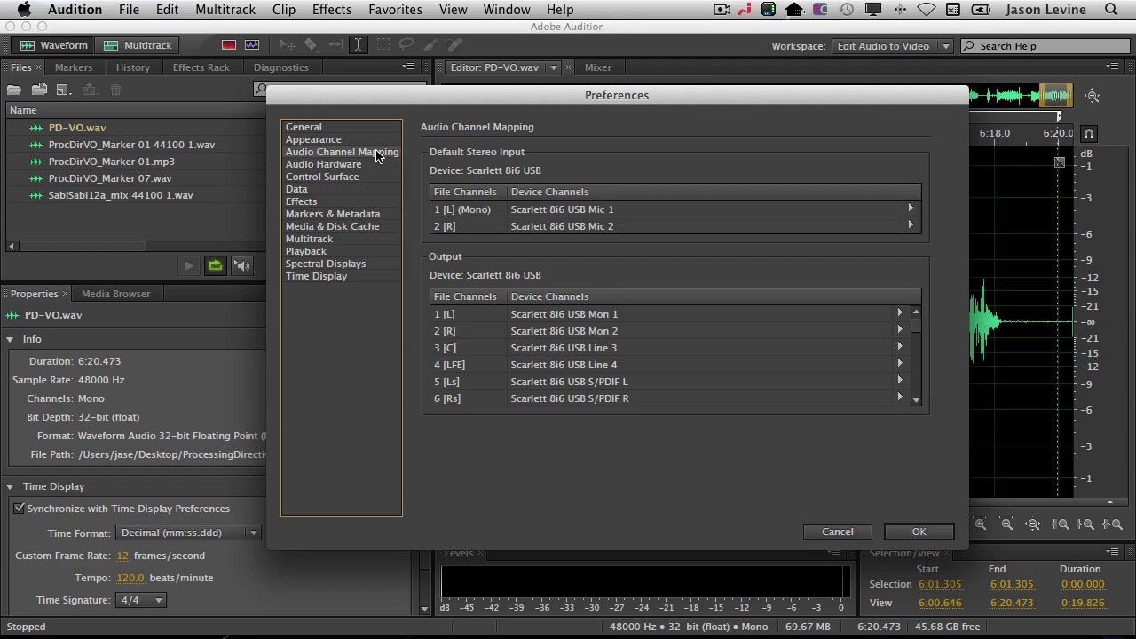
click(910, 210)
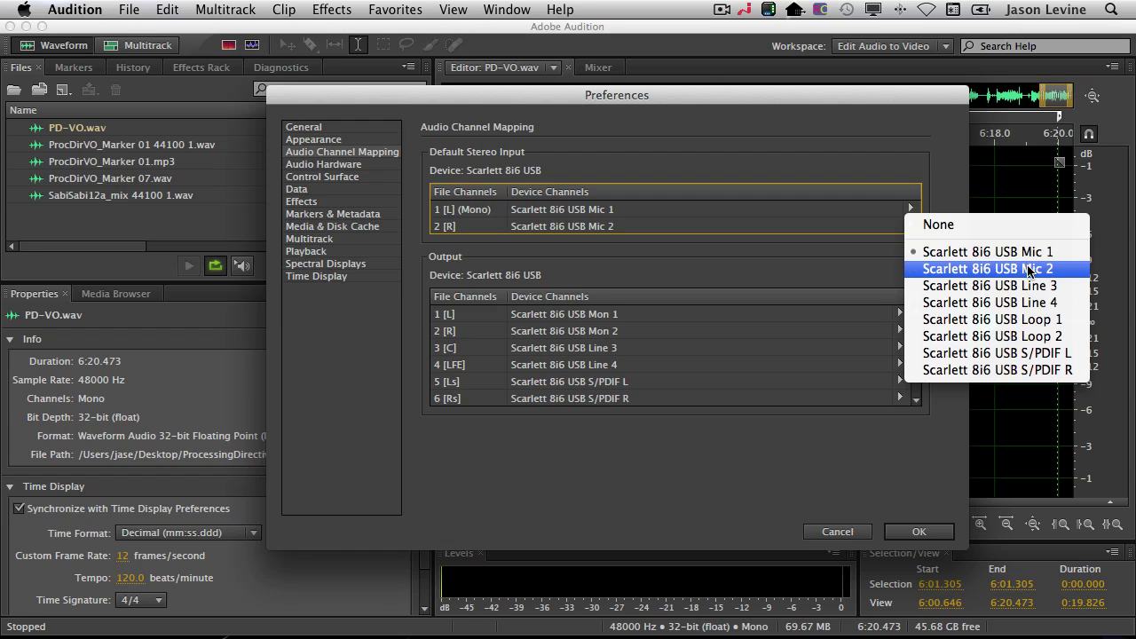
click(901, 163)
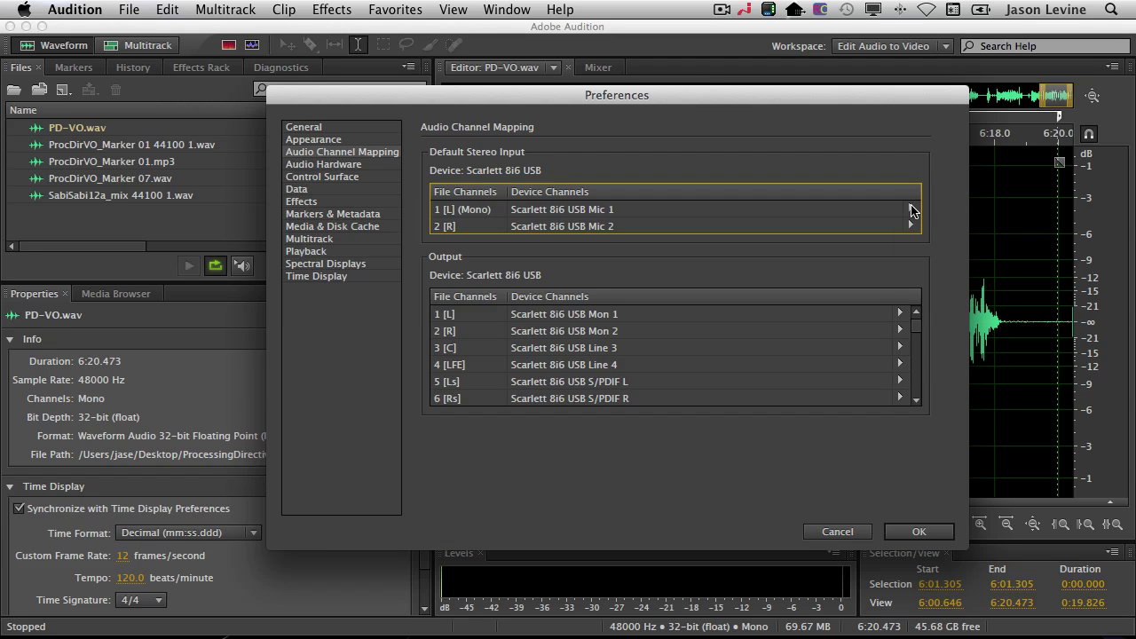
click(911, 210)
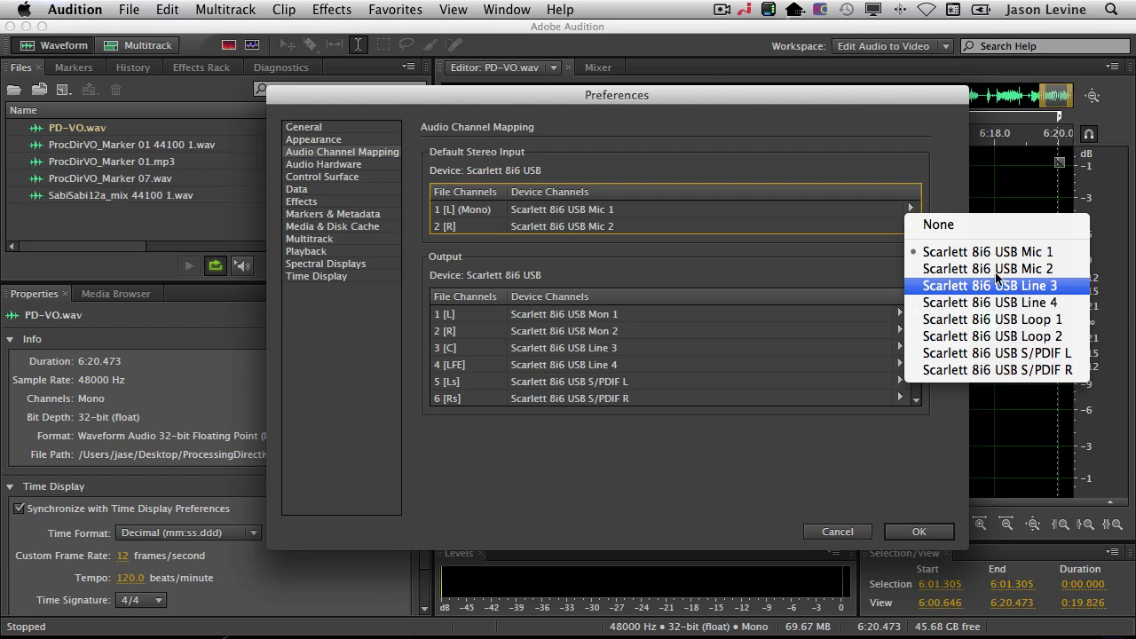
click(945, 190)
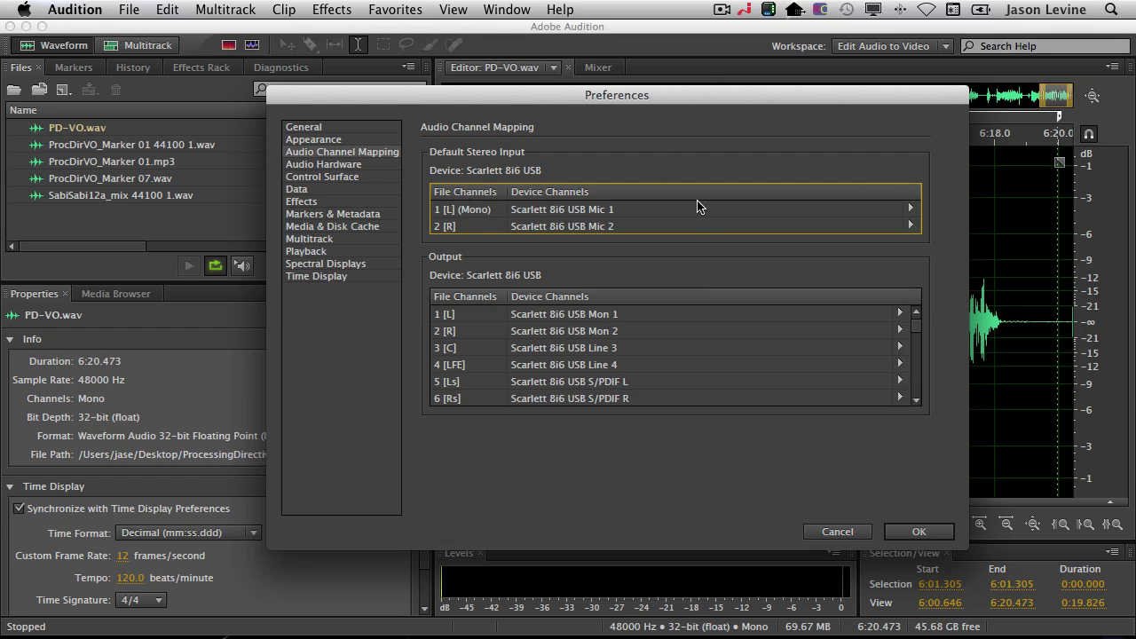
click(898, 313)
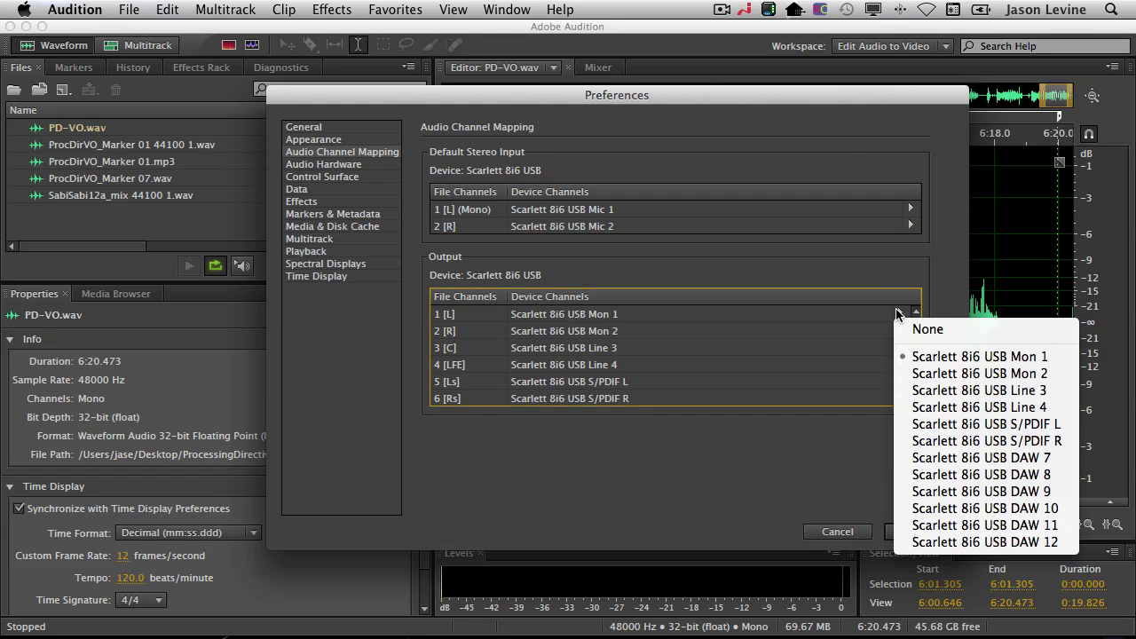
click(879, 293)
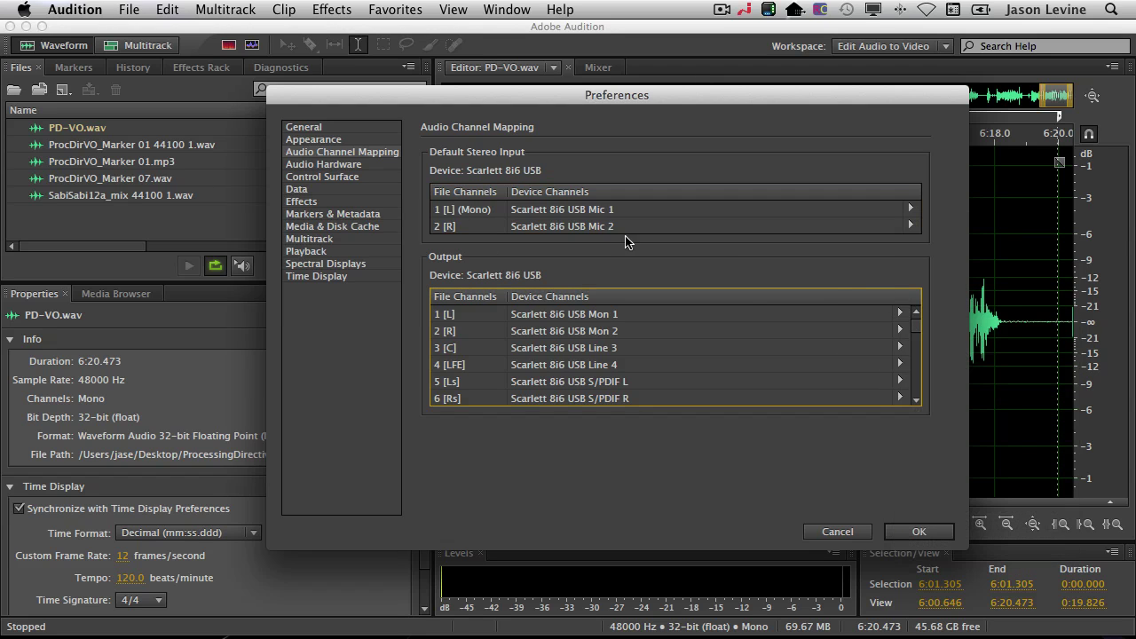
click(837, 531)
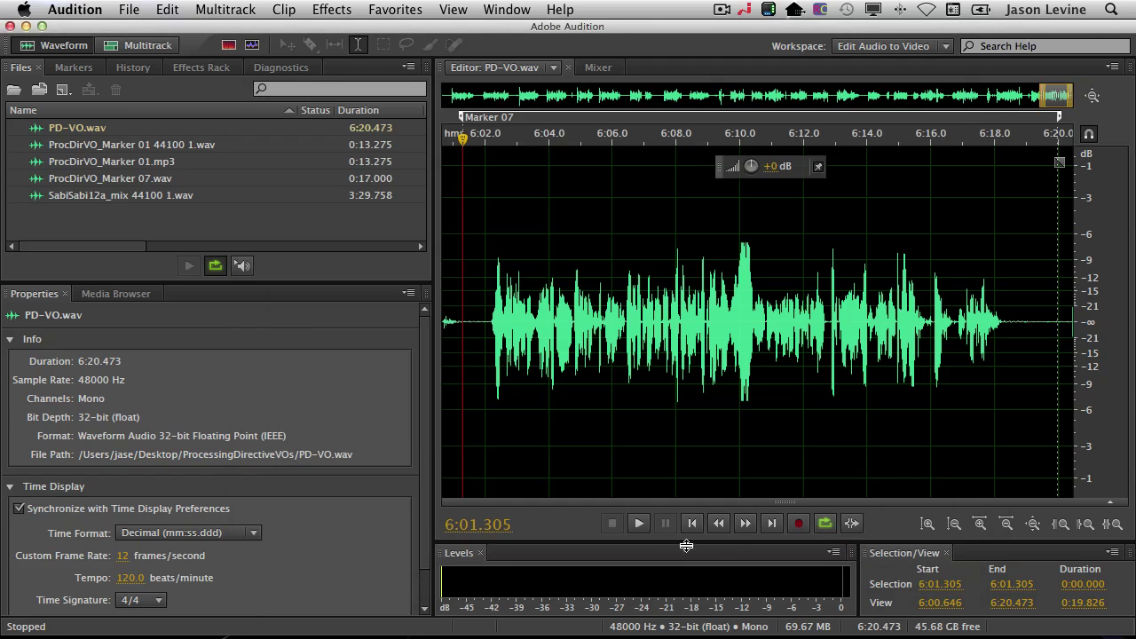
Start a new audio file and name it with the speaker's first name followed by "VoiceOver"
click(127, 9)
mouse_move(143, 36)
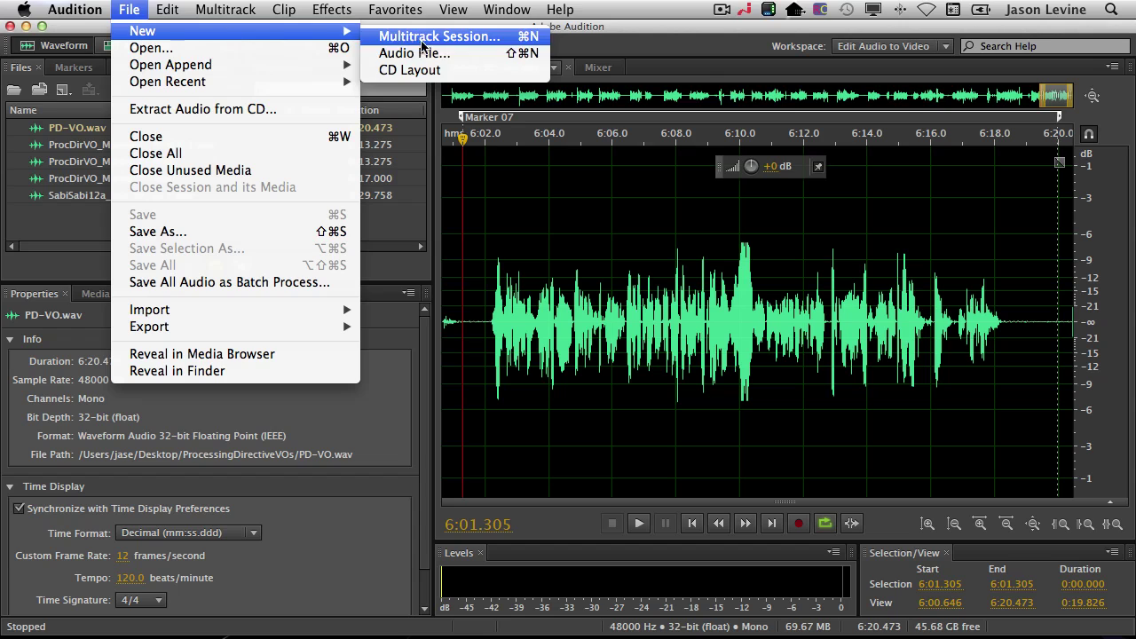
click(496, 53)
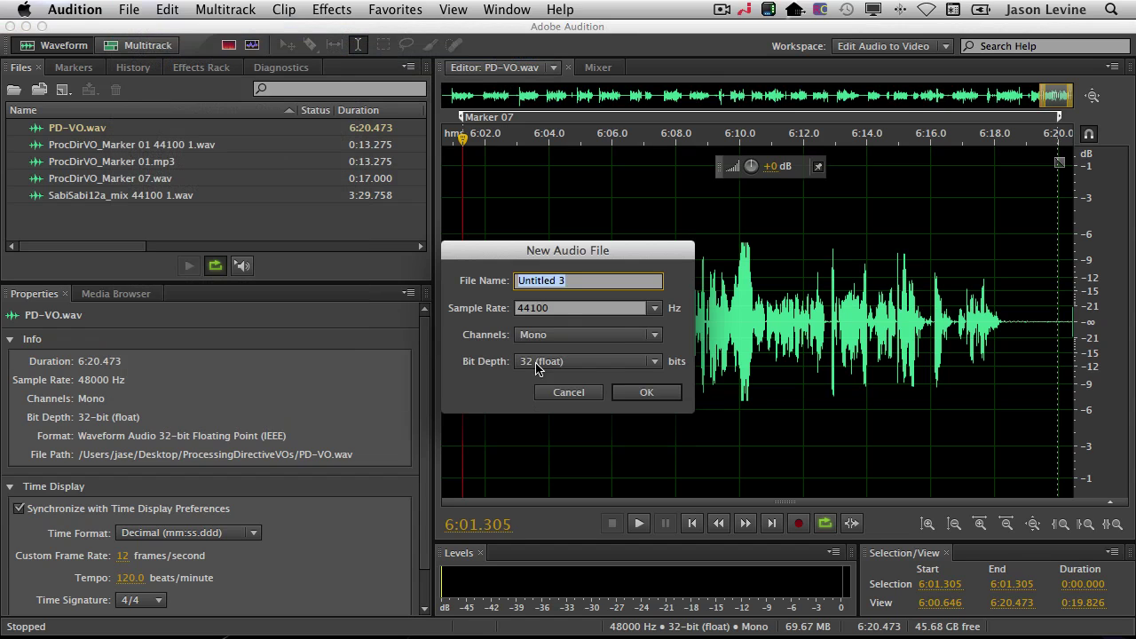
text(Jase V)
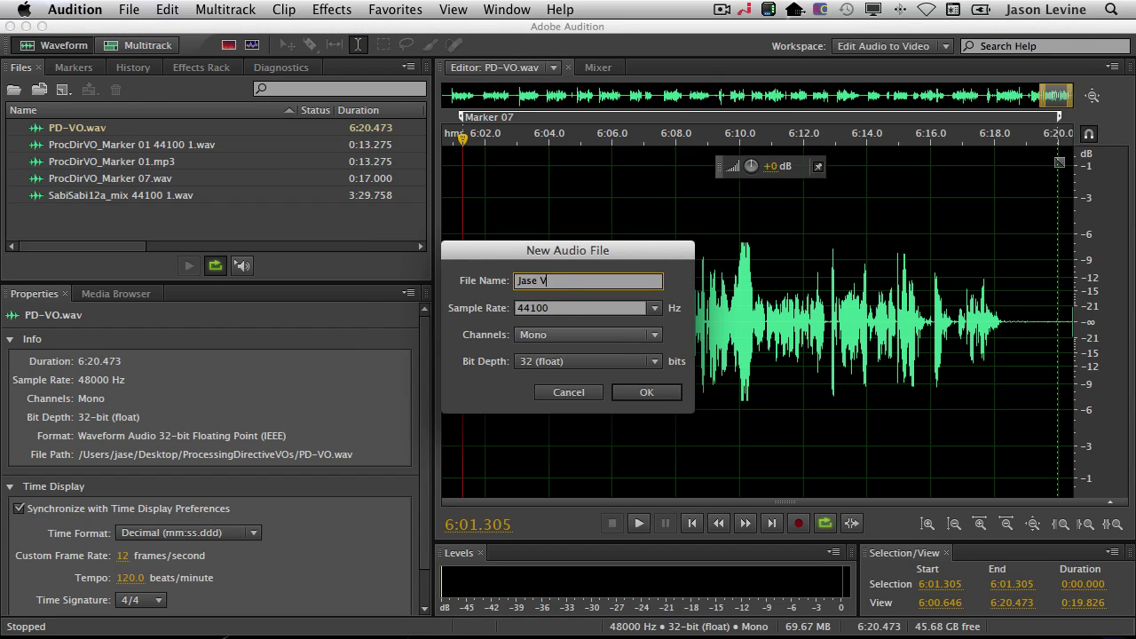
text(oiceOver)
Set the new audio file's sample rate to 44100 Hz and its channels to Mono
click(654, 307)
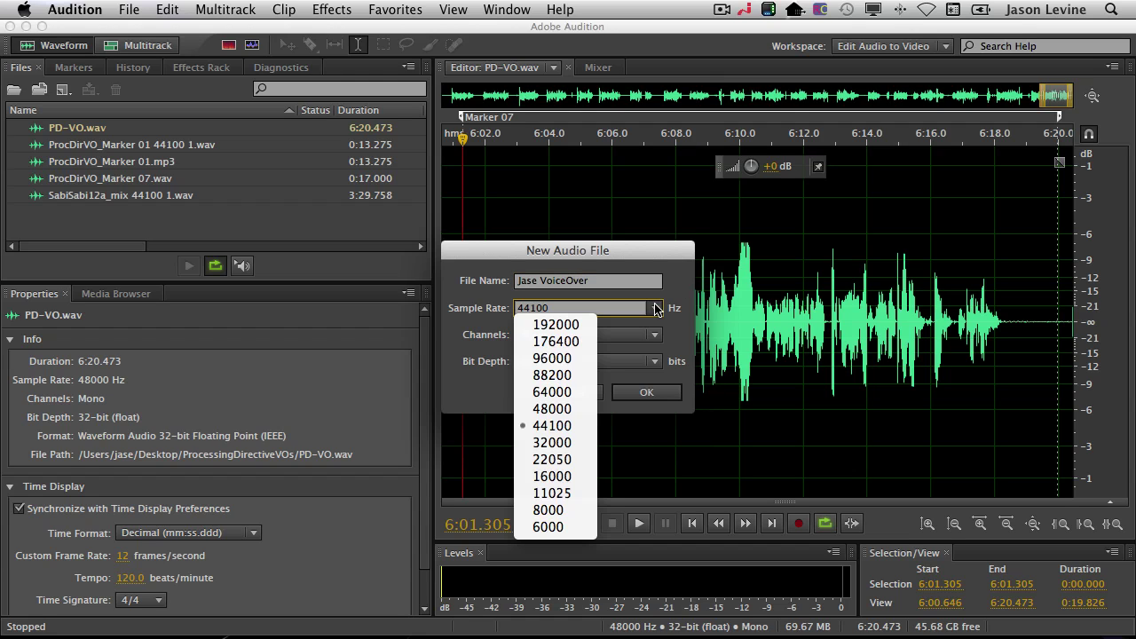
click(562, 427)
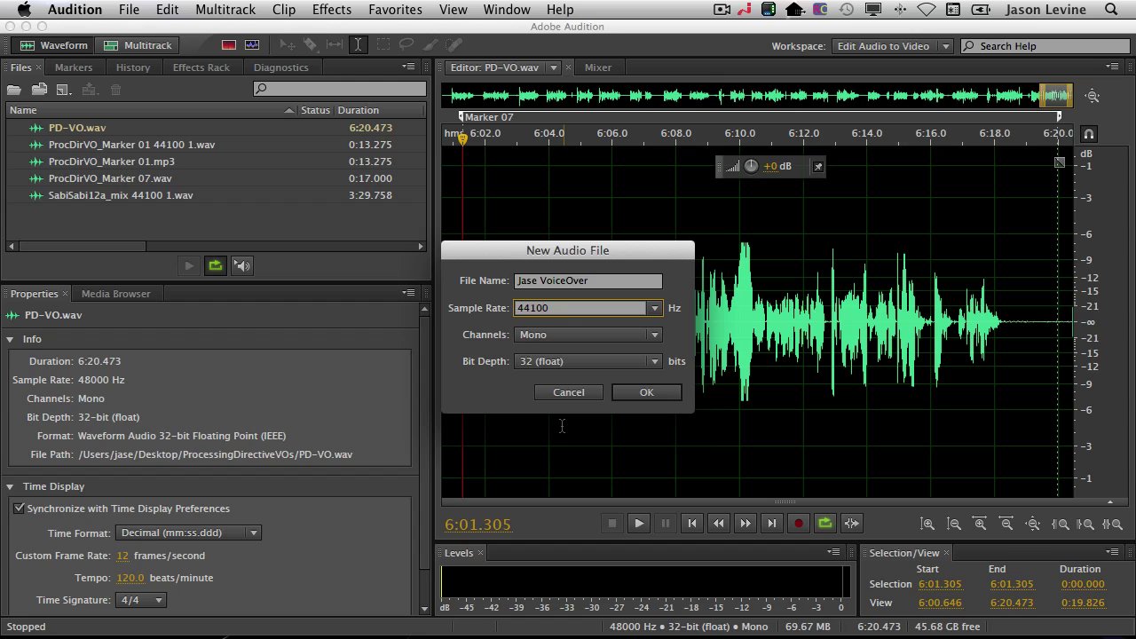
click(655, 336)
click(654, 337)
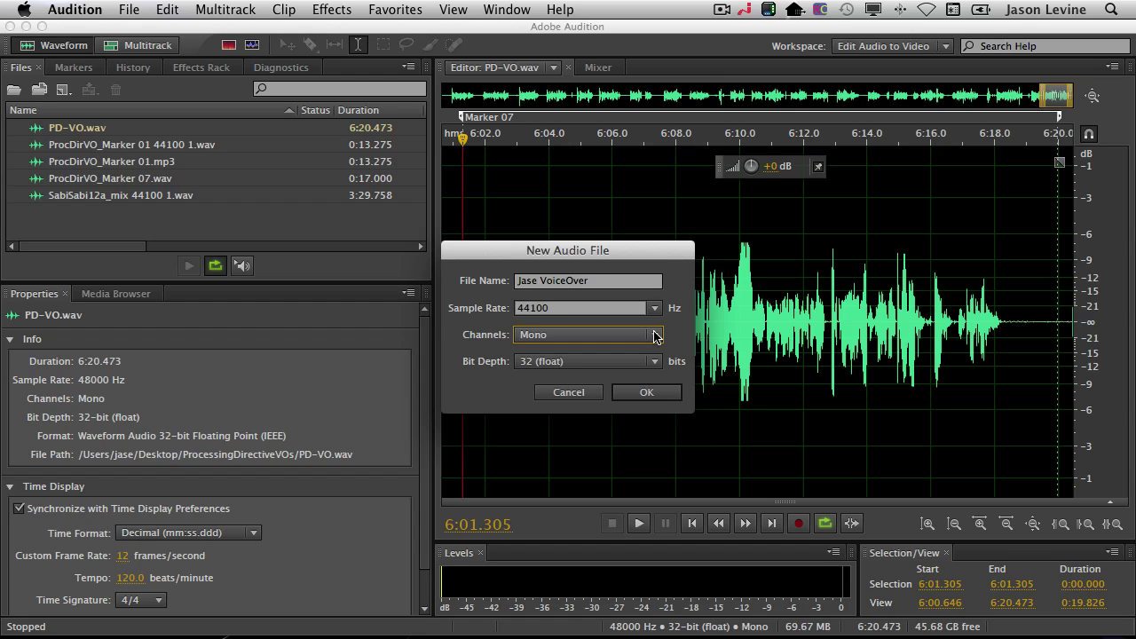
click(656, 335)
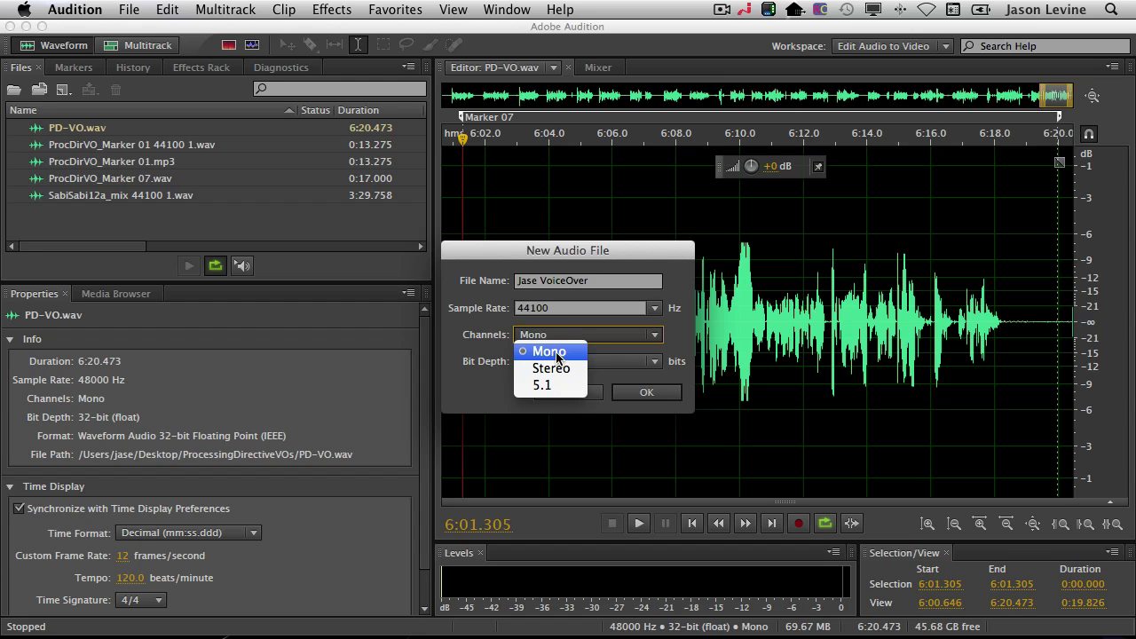
click(550, 351)
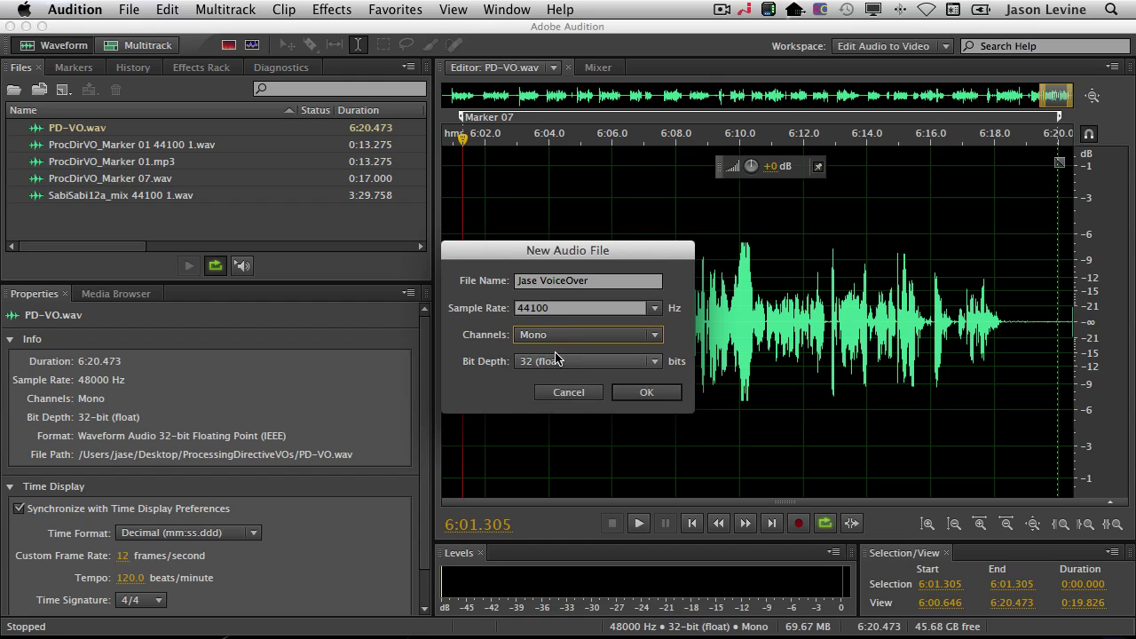
Set the new audio file's bit depth to 32 (float) and create the file
click(652, 364)
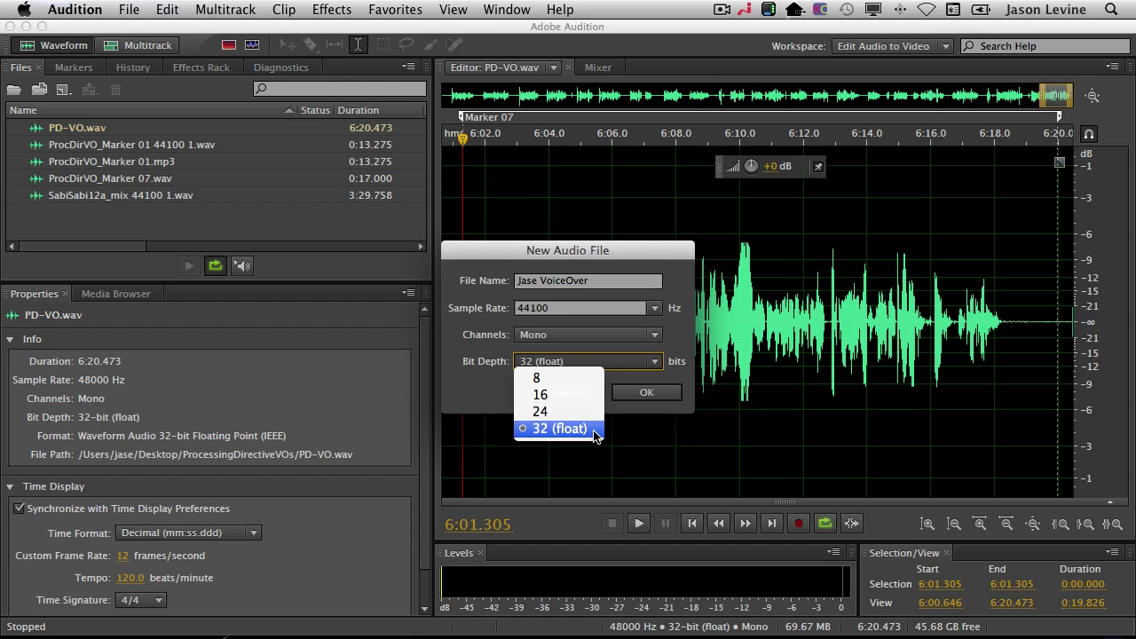
click(561, 395)
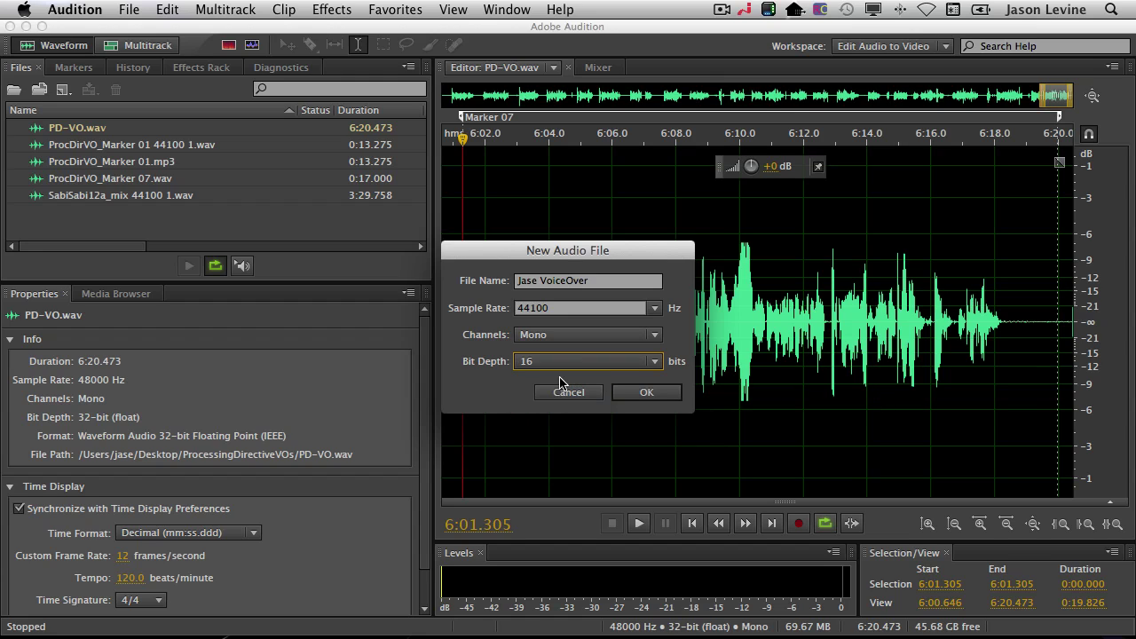
click(656, 362)
click(559, 429)
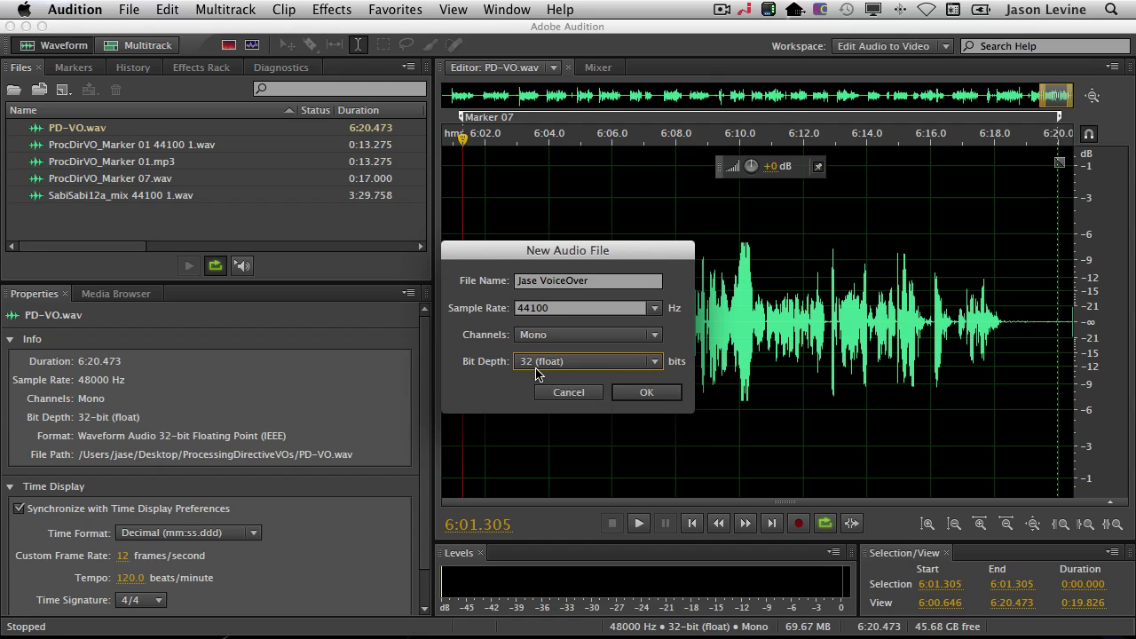
click(647, 392)
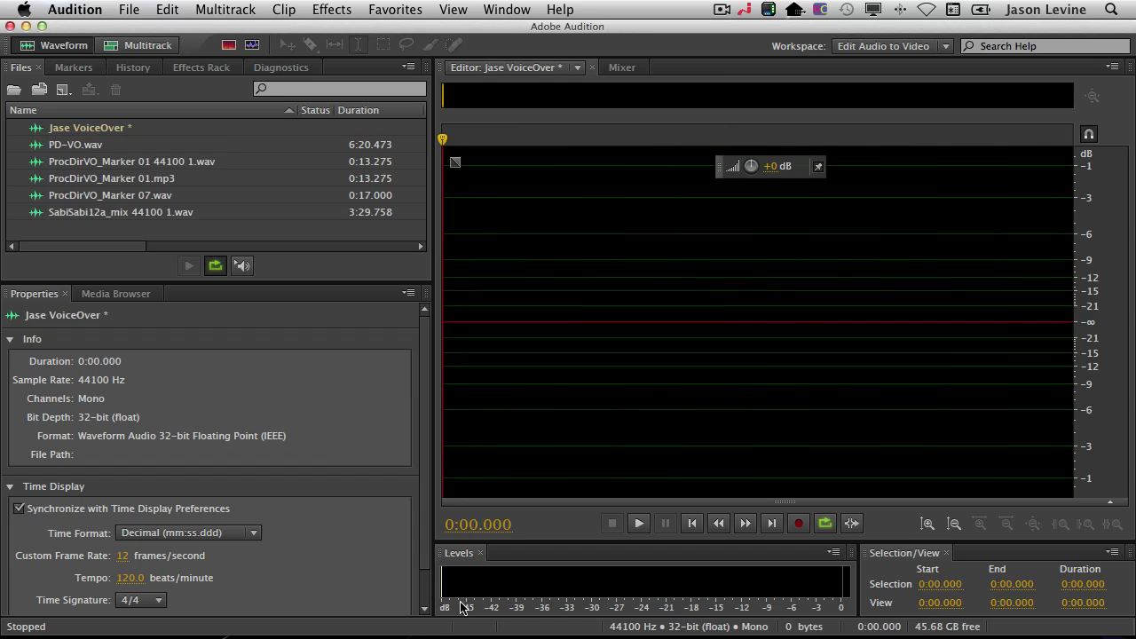
Turn on input signal metering for the level meters and set their range to 24 dB
click(635, 587)
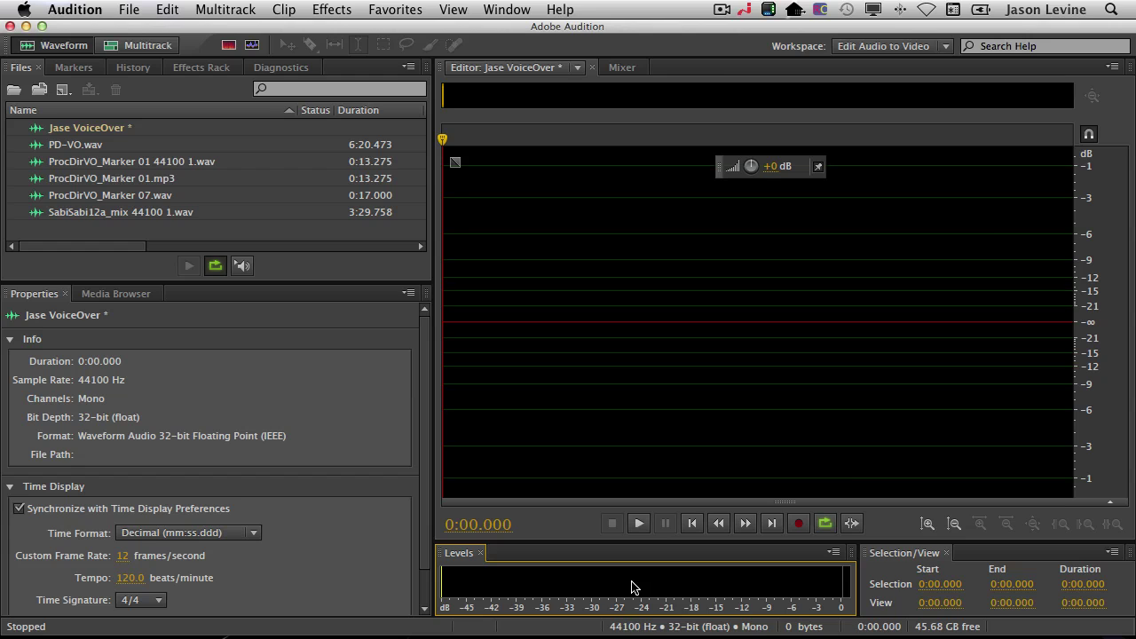
click(636, 586)
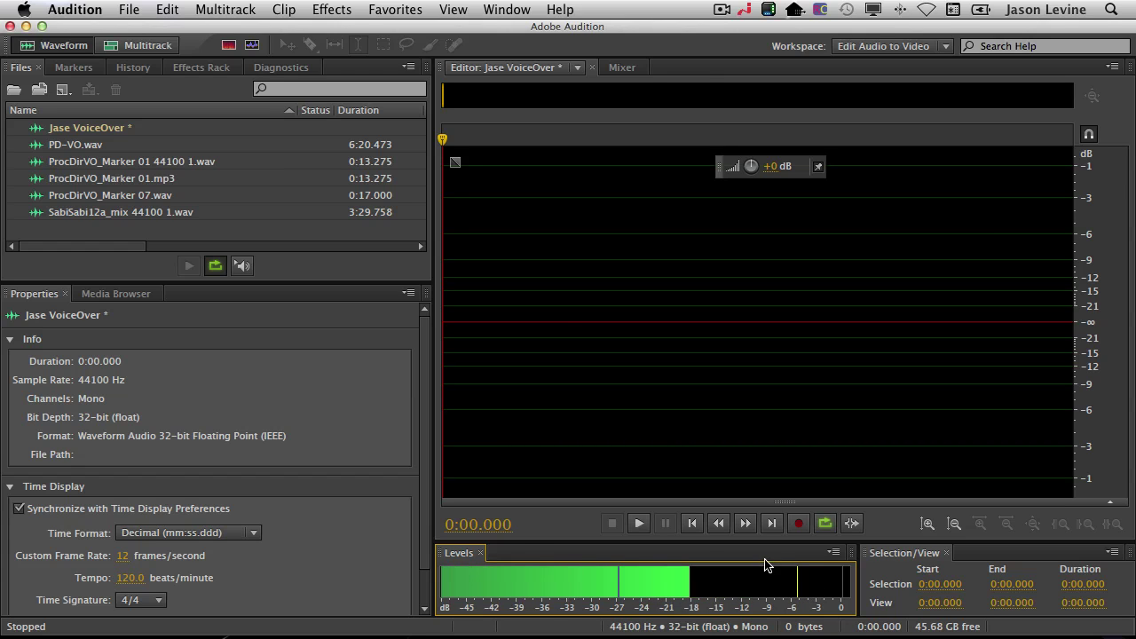
right_click(639, 585)
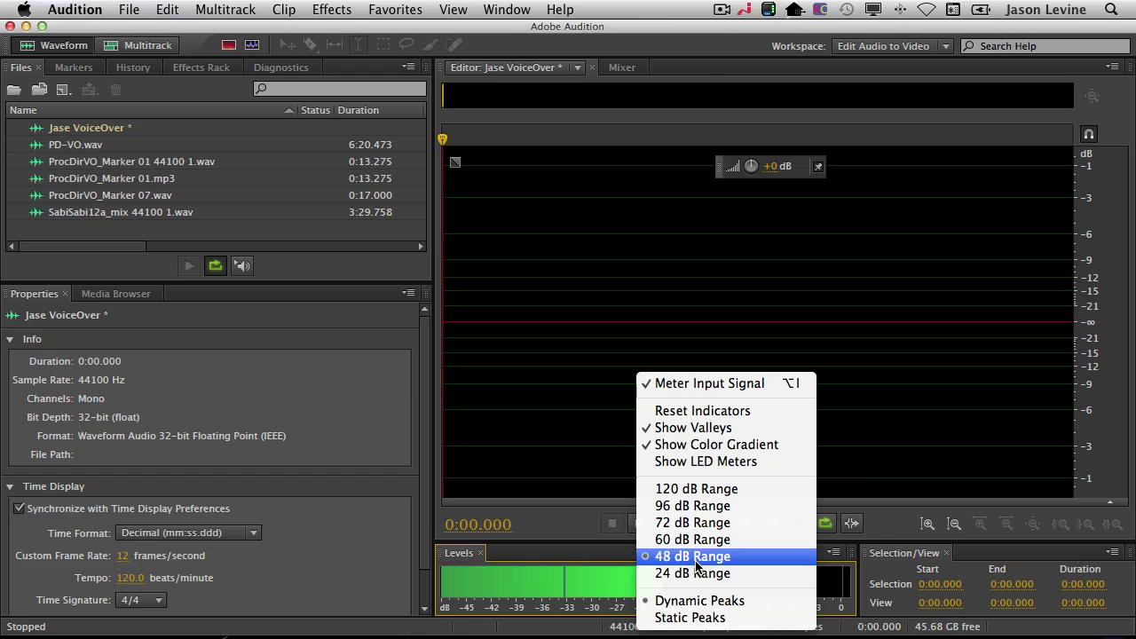
click(740, 575)
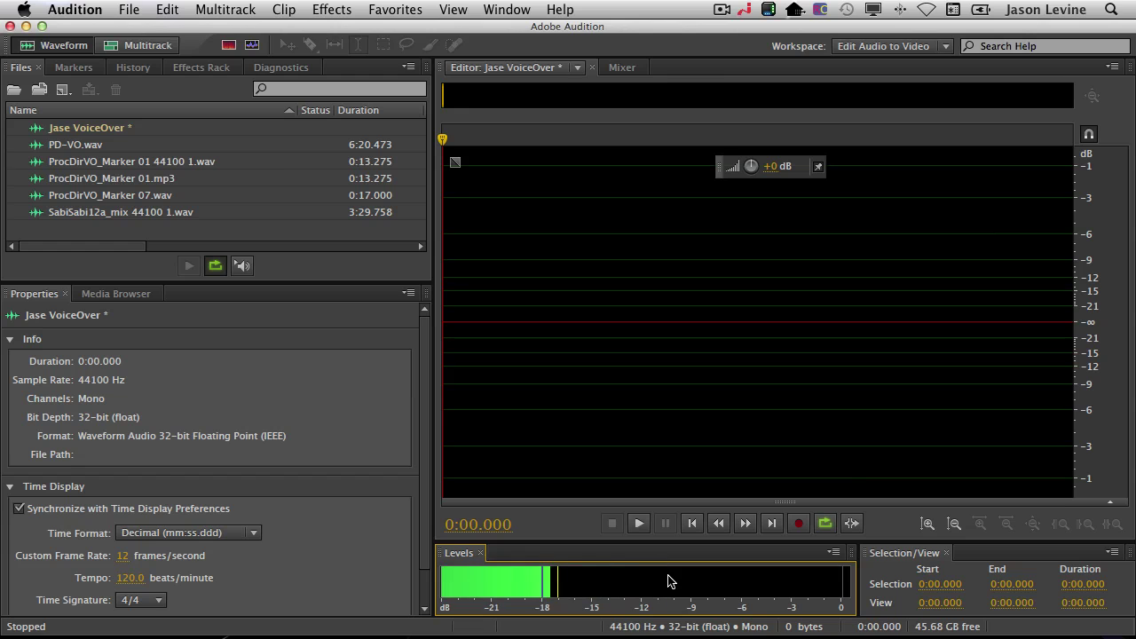
Set the level meters' range to 48 dB
right_click(670, 579)
click(693, 449)
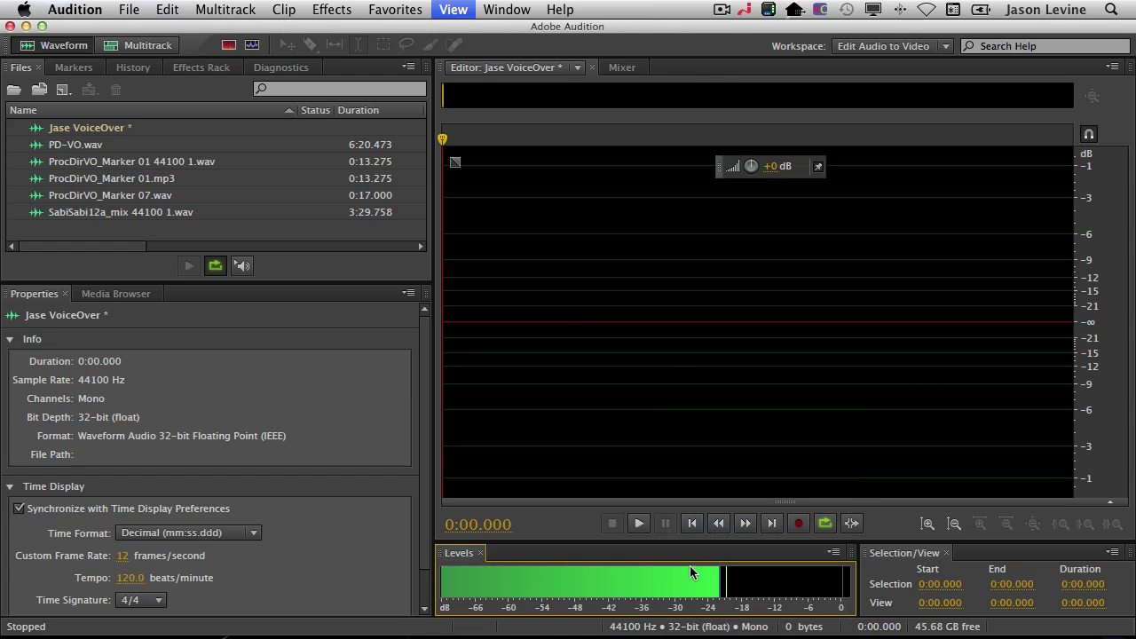
right_click(686, 575)
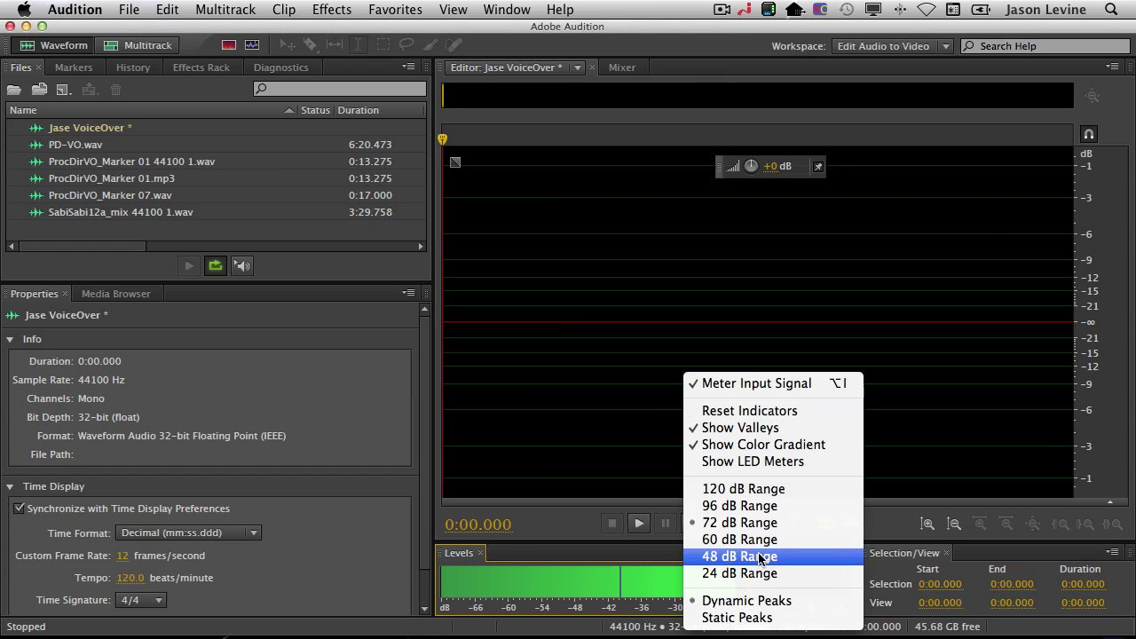
click(759, 556)
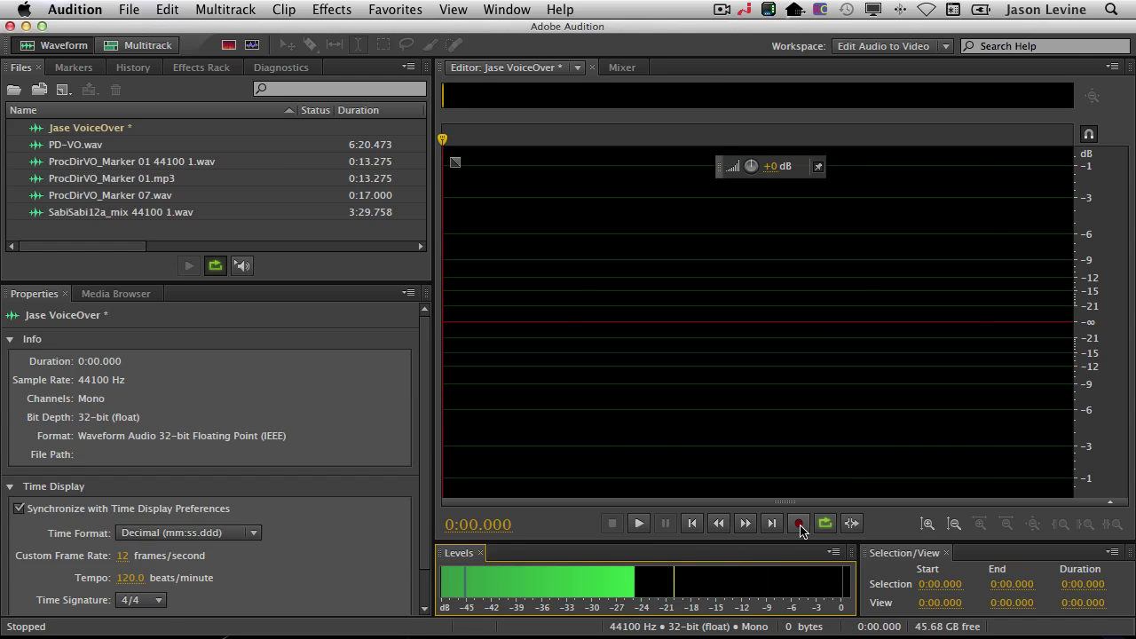
Record a voice-over take of about 11 seconds and play it back from the 2-second mark
click(799, 525)
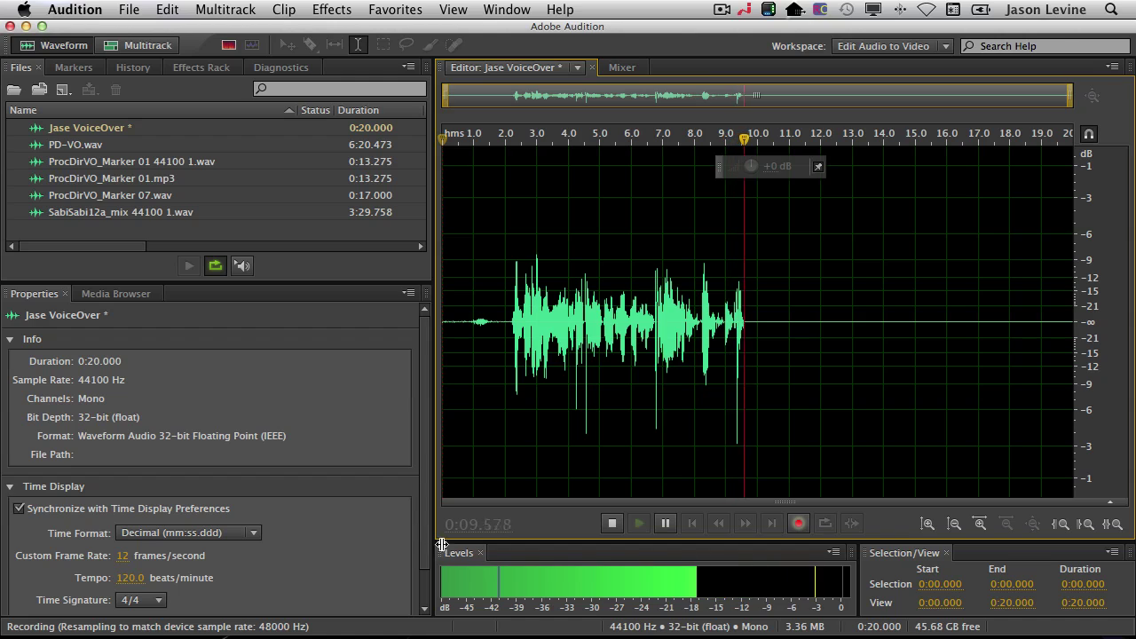
click(612, 524)
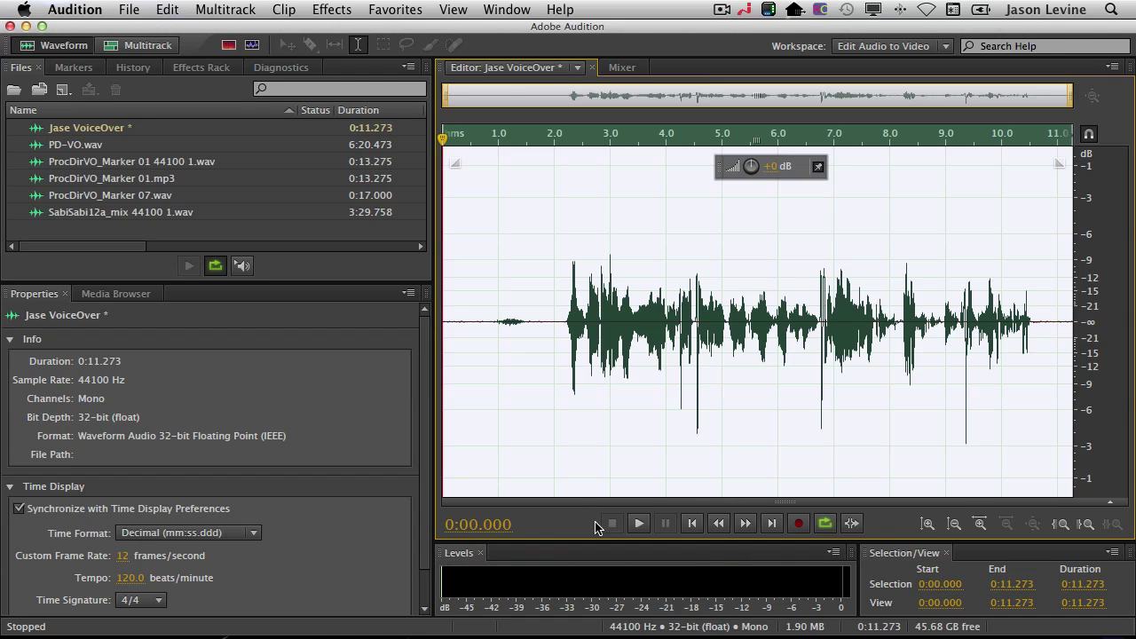
click(550, 282)
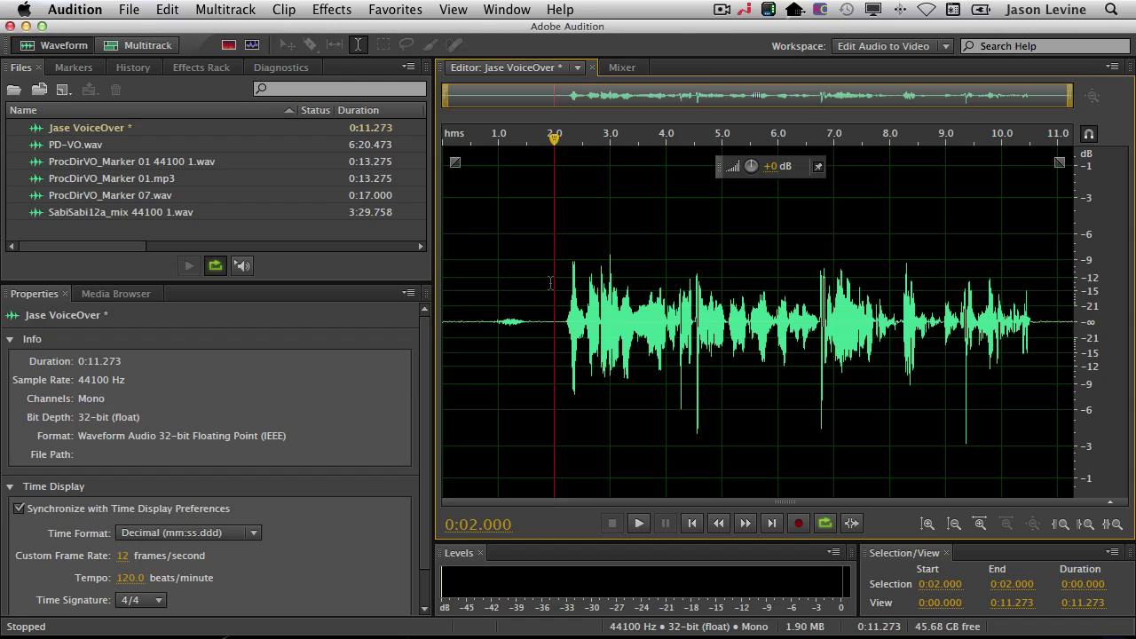
key(space)
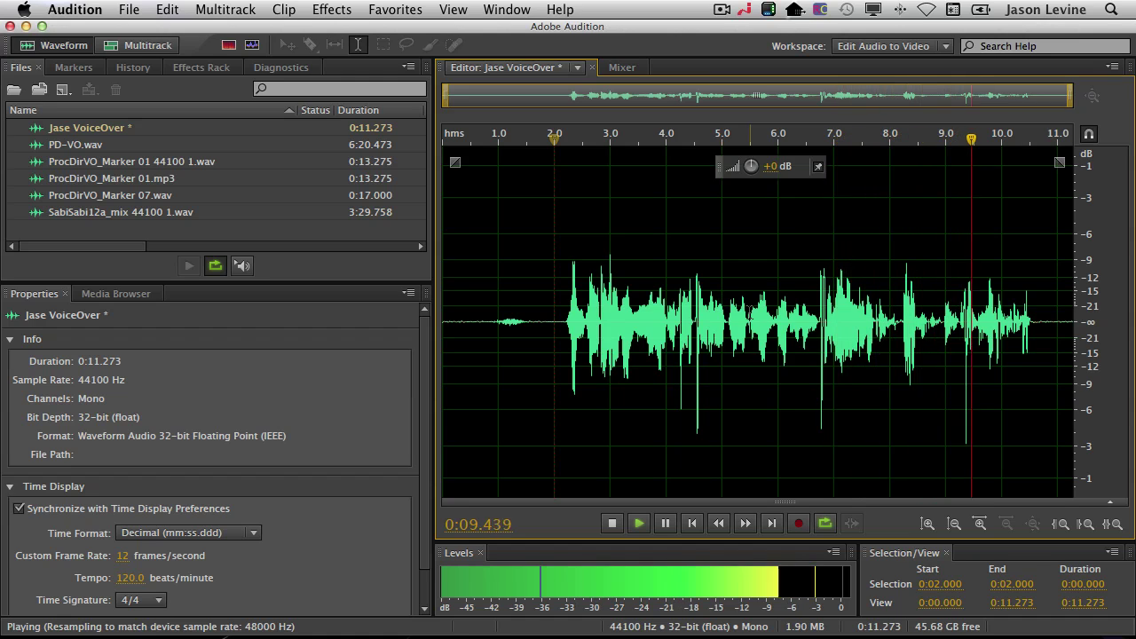
key(space)
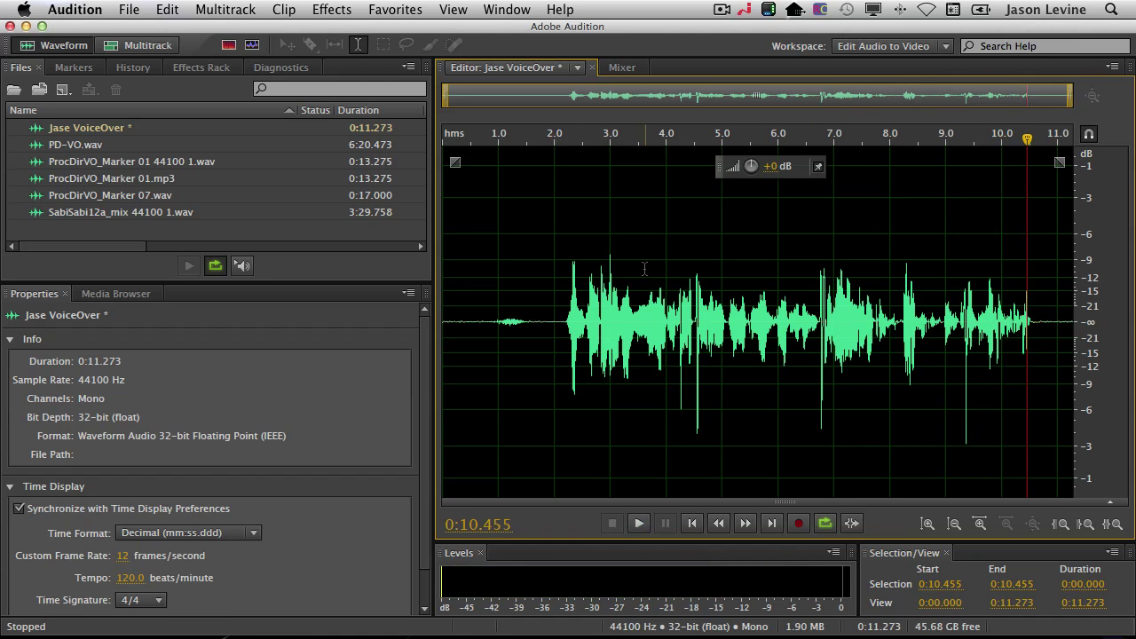
Select the tall plosive spike from about 4.518 to 4.617 seconds in the waveform and play it
click(645, 268)
drag(695, 315, 700, 315)
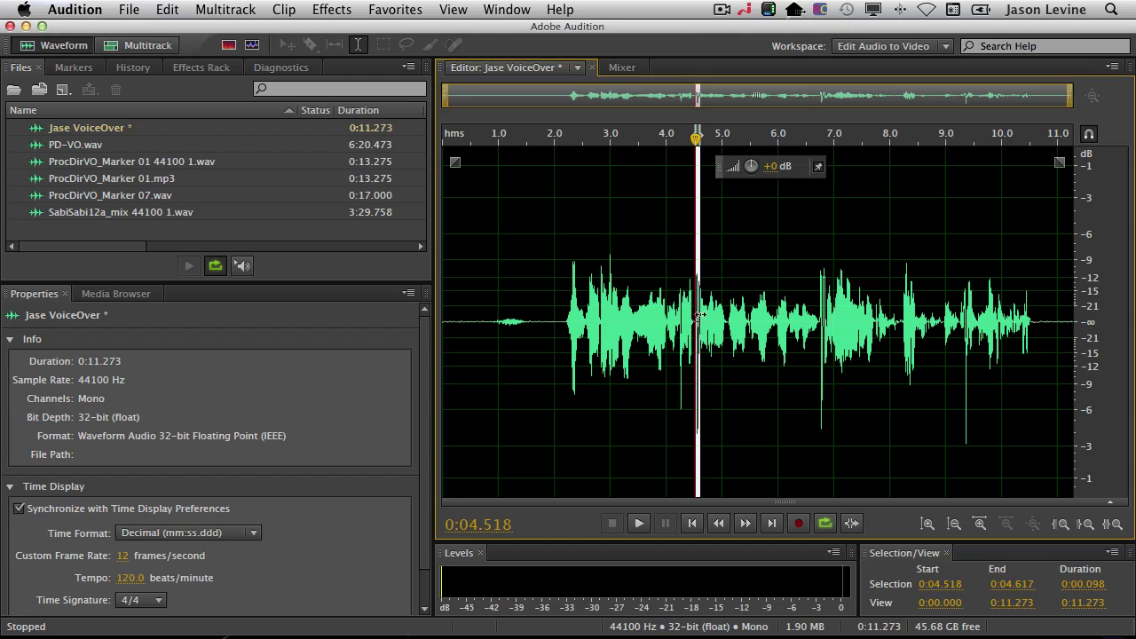
click(639, 523)
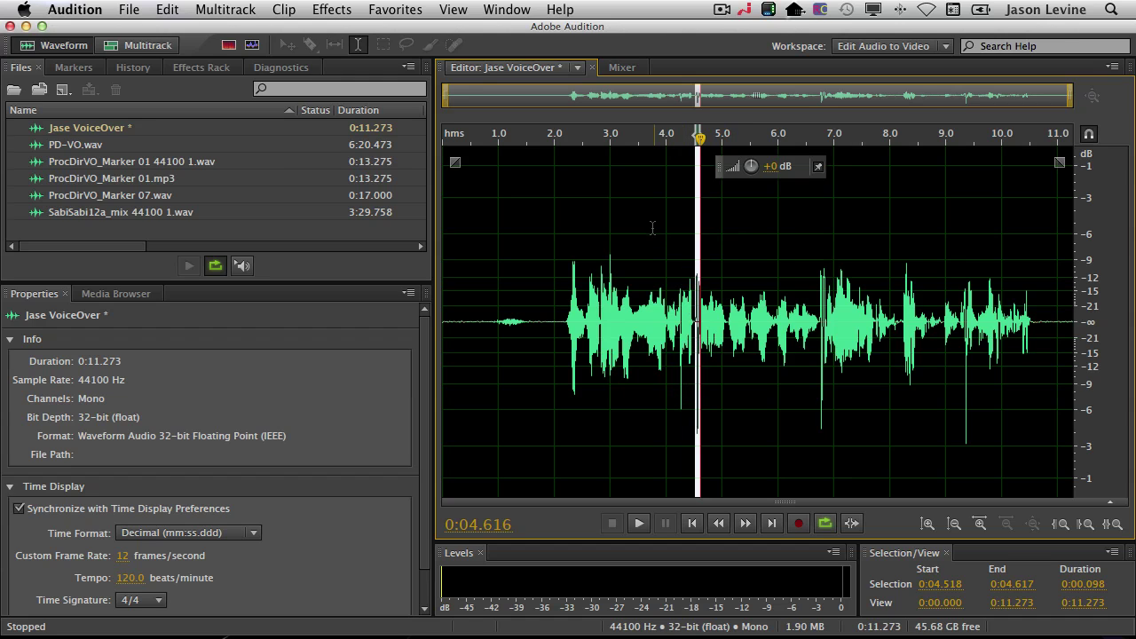
Apply an FFT Filter with the Kill The Mic Rumble preset to the selected plosive
click(333, 10)
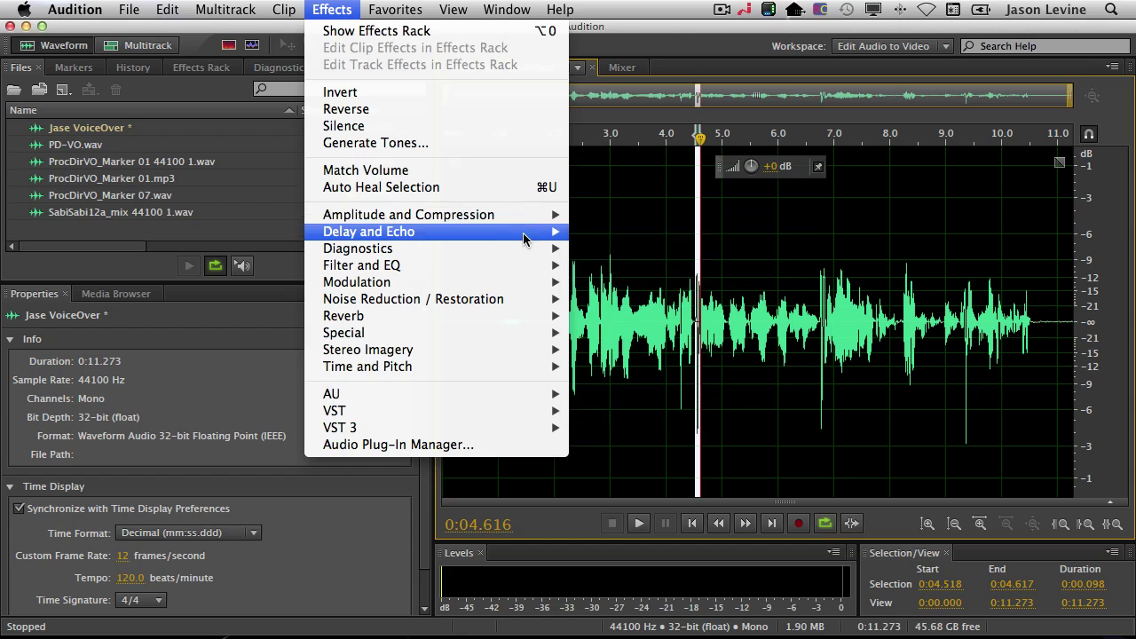
mouse_move(542, 264)
click(649, 274)
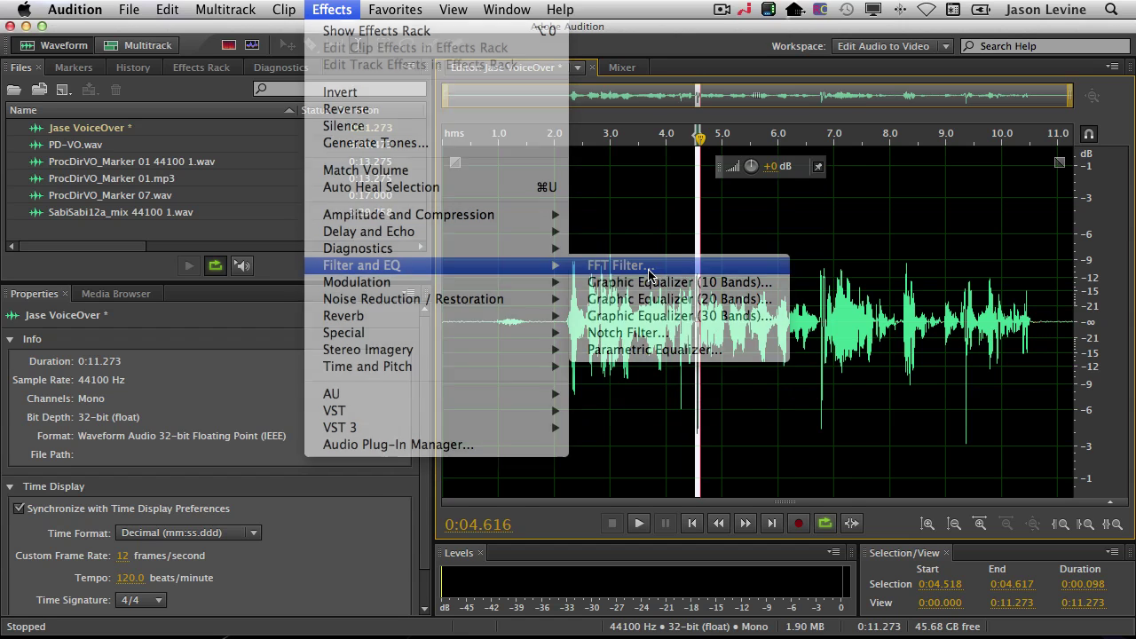
click(487, 117)
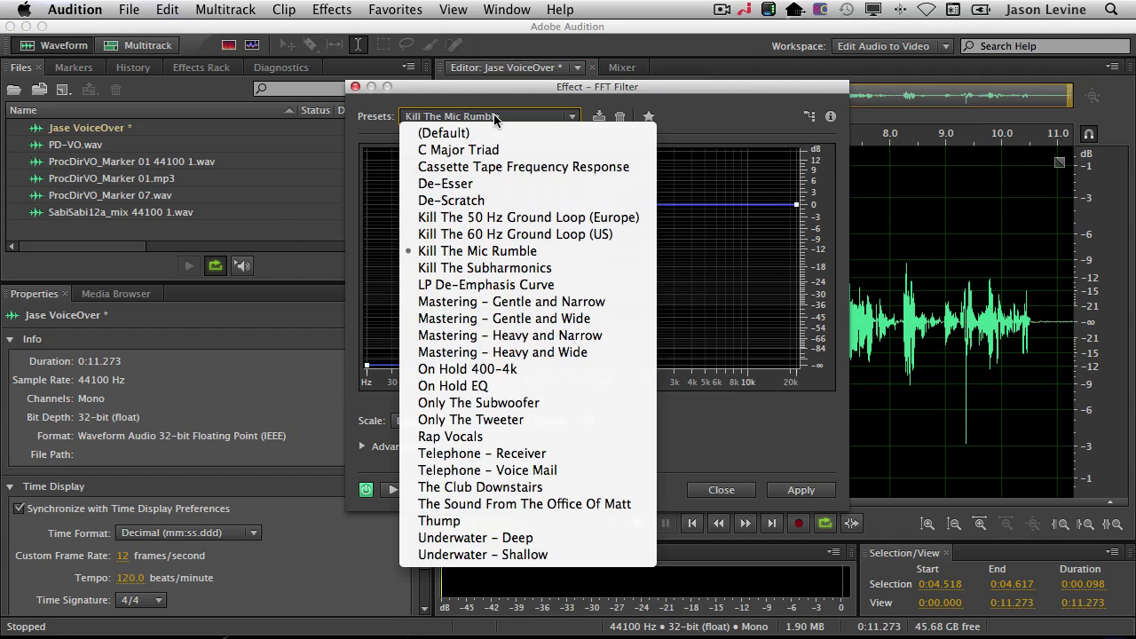
click(554, 253)
click(800, 490)
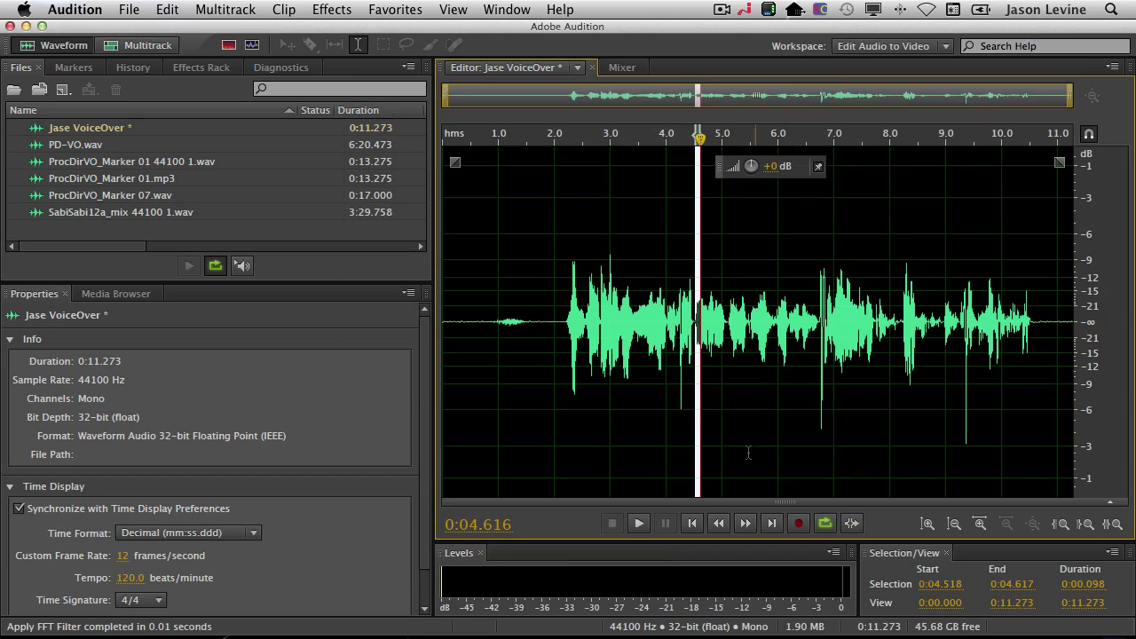
Play back the filtered passage from shortly before the repaired plosive, restarting from about 3.377 seconds
click(654, 267)
key(space)
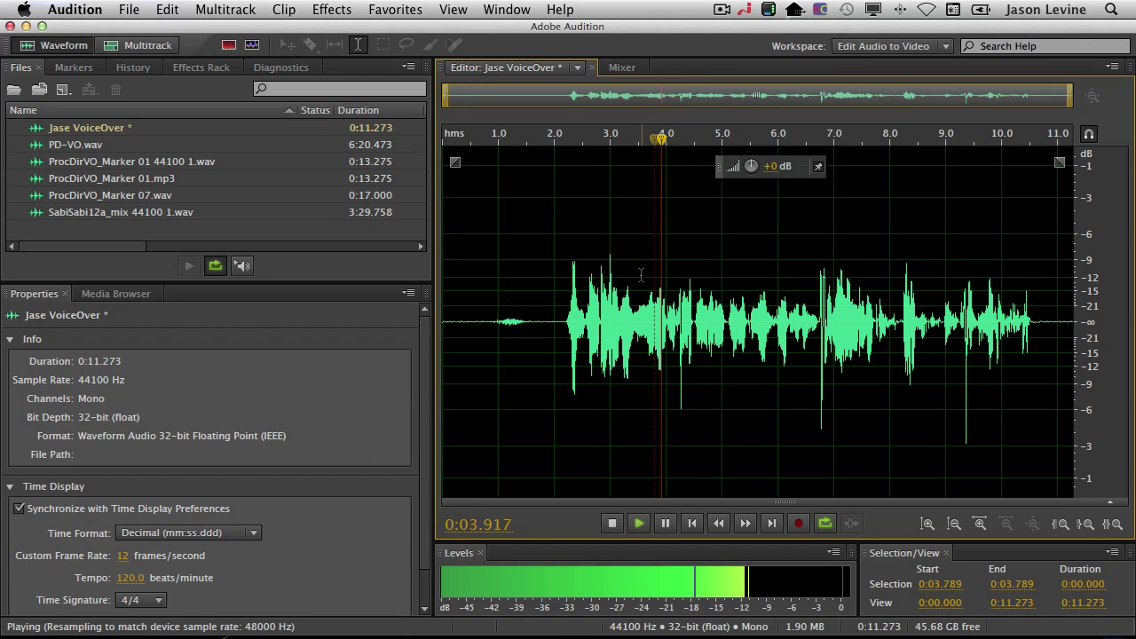
click(631, 278)
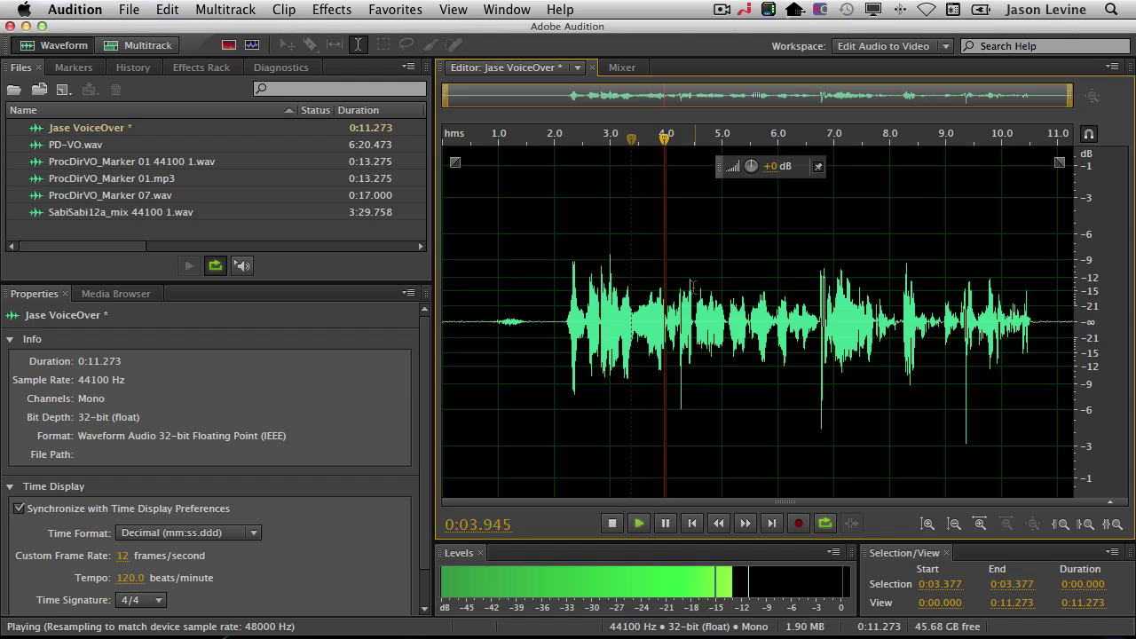
key(space)
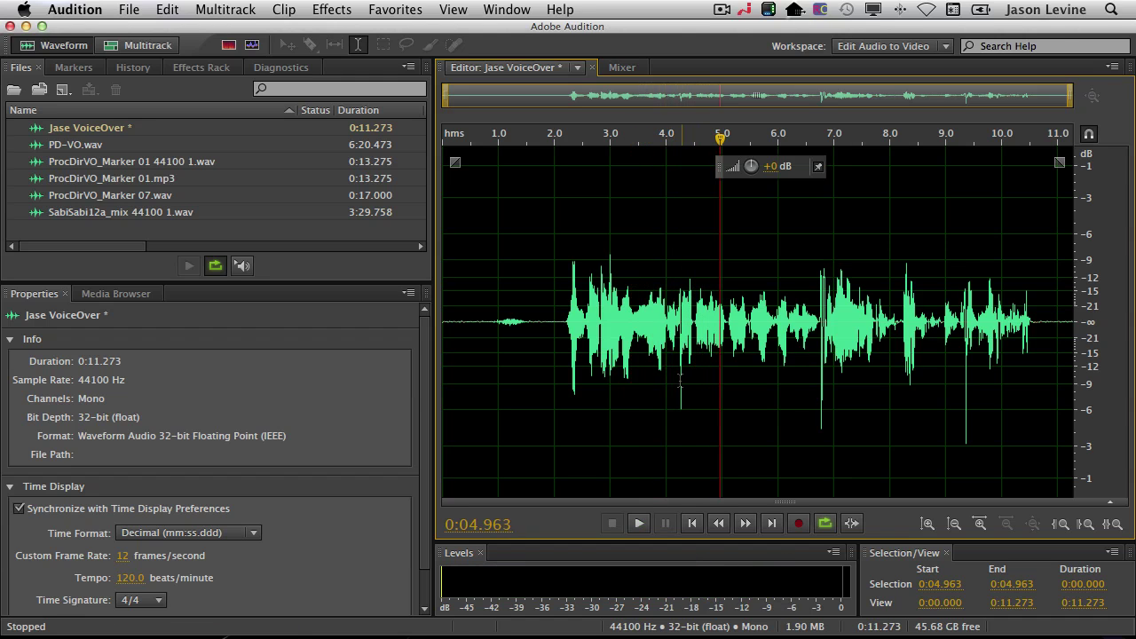
Select the spike from about 4.249 to 4.296 seconds and repeat the FFT Filter with Kill The Mic Rumble on it
drag(680, 383, 681, 381)
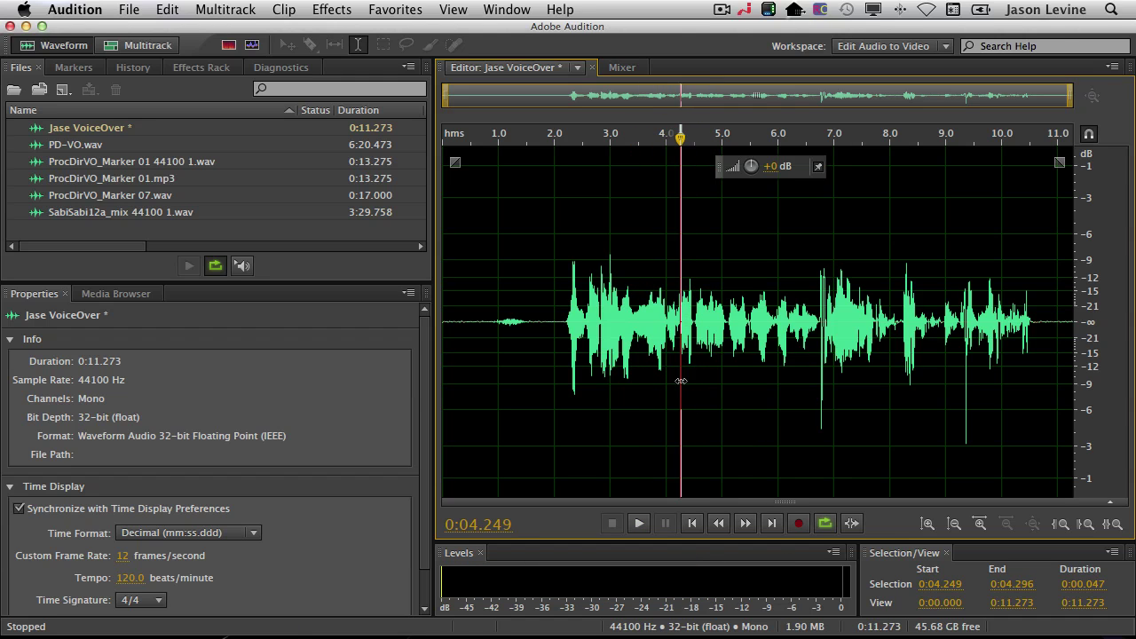
scroll(676, 389, up, 5)
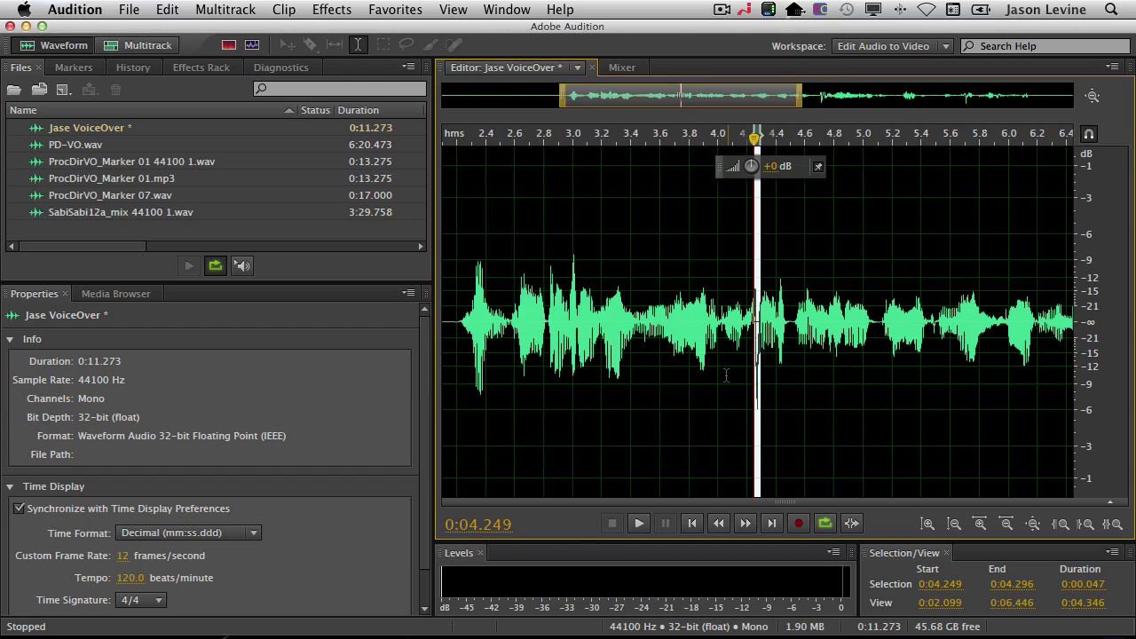
click(321, 9)
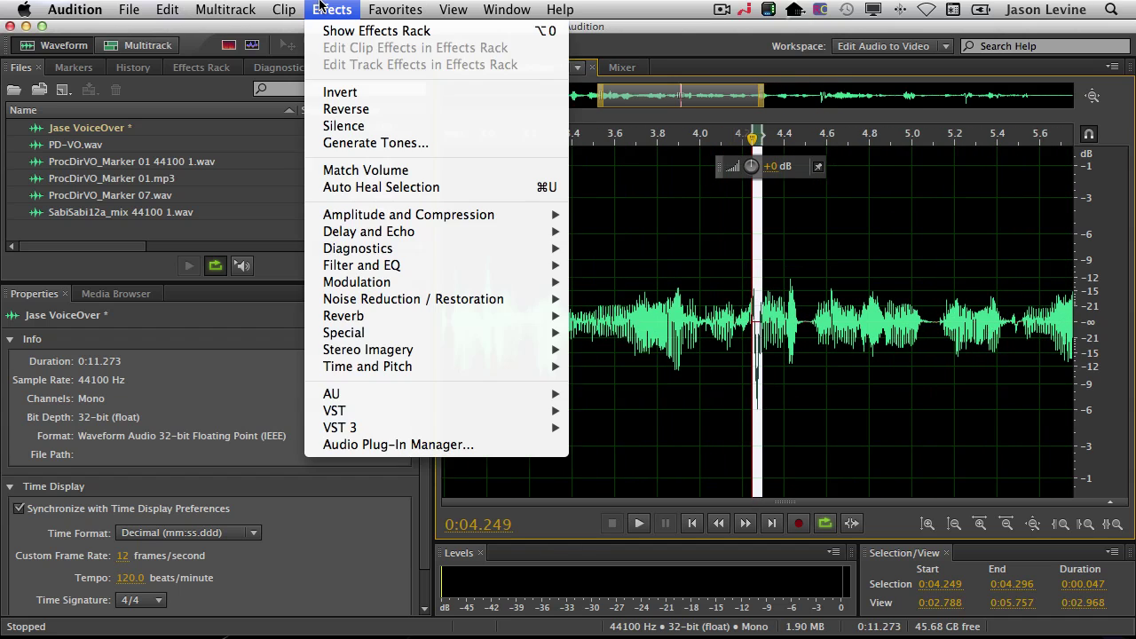
mouse_move(167, 8)
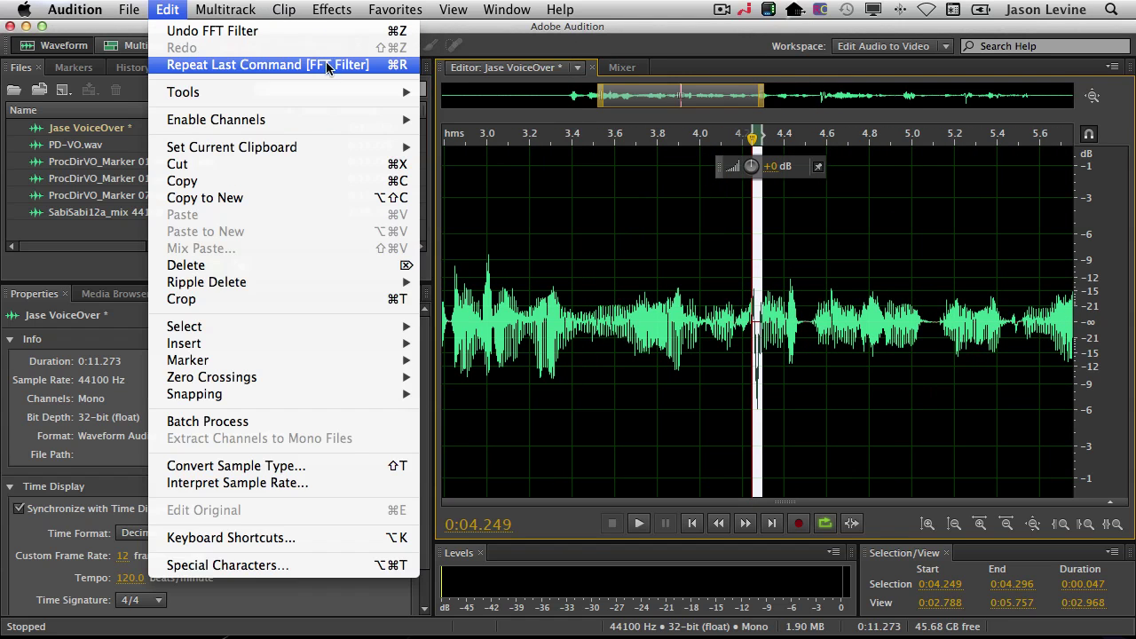
click(380, 65)
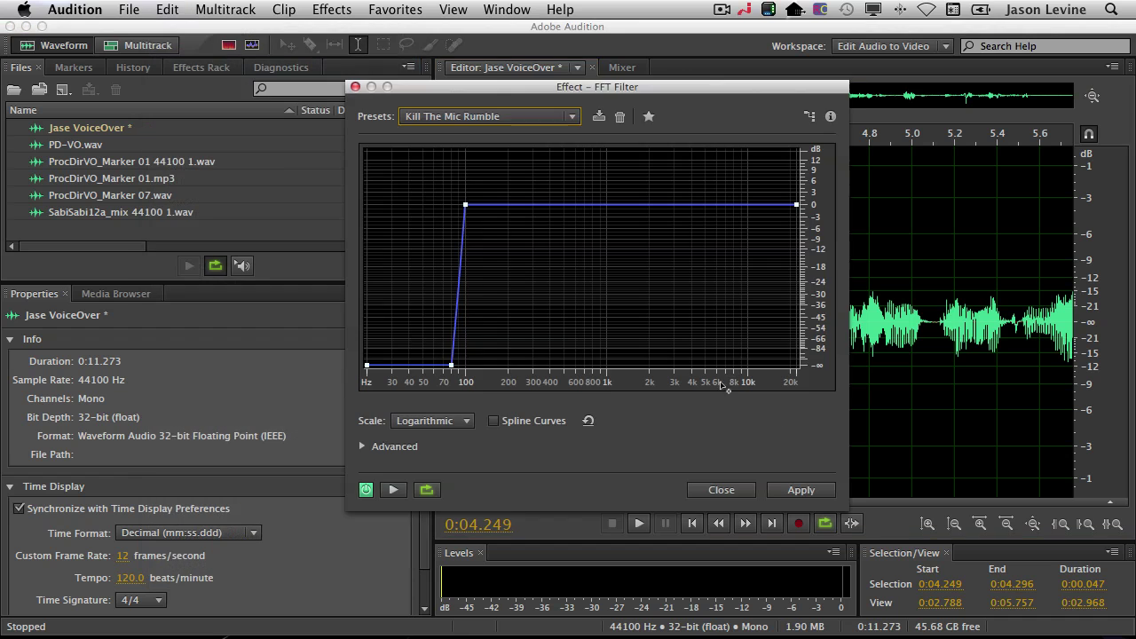
click(802, 490)
Select the plosive from about 6.724 to 6.856 seconds and repeat the Kill The Mic Rumble FFT Filter on it
drag(634, 95, 763, 95)
drag(792, 304, 818, 304)
click(170, 8)
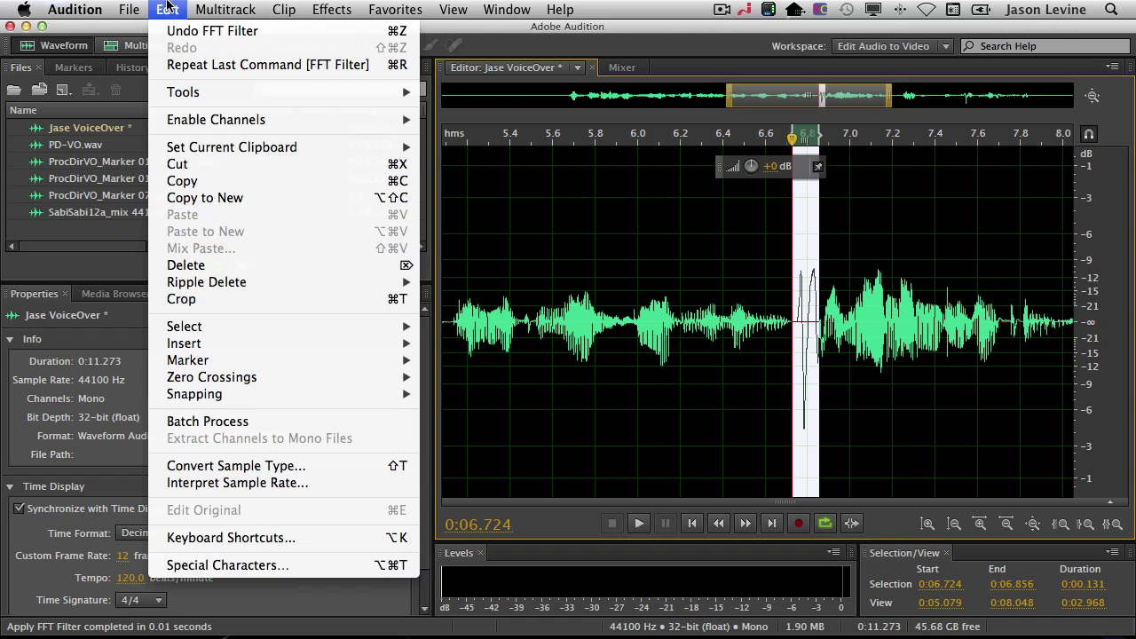
click(328, 64)
click(799, 490)
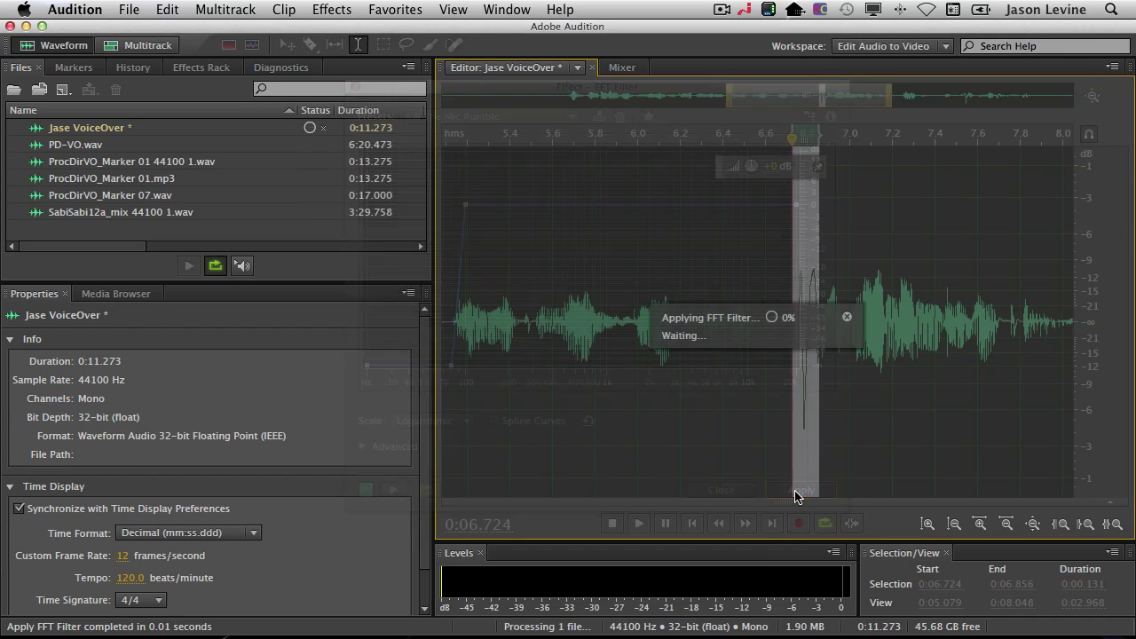
Play back the section around the repaired plosive, starting from about 6.432 seconds
click(686, 266)
click(730, 278)
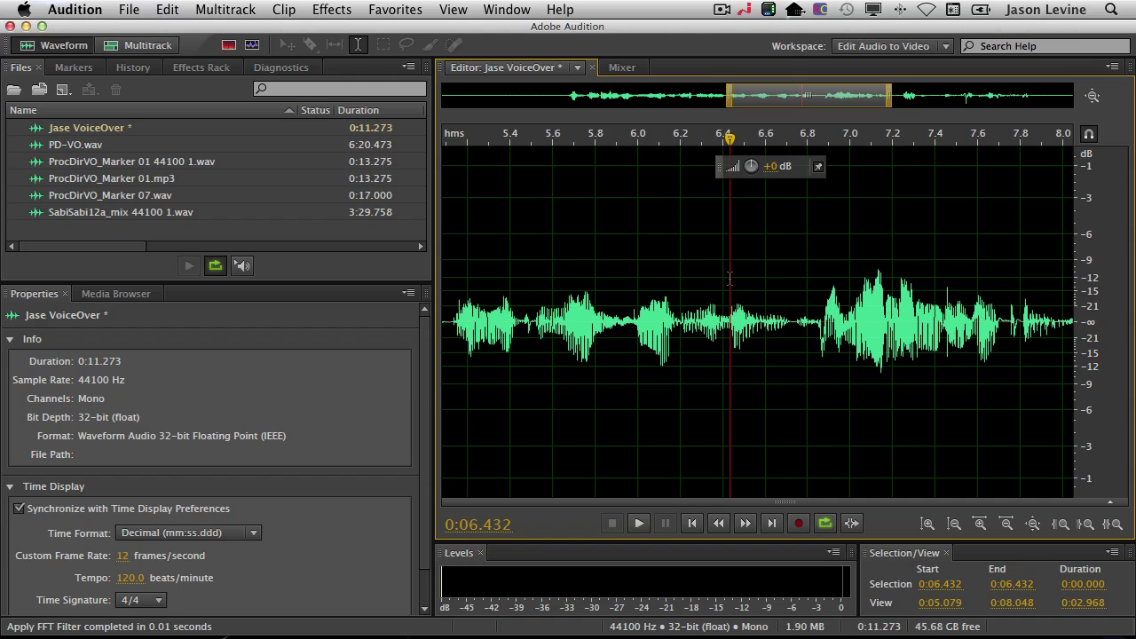
key(space)
key(space)
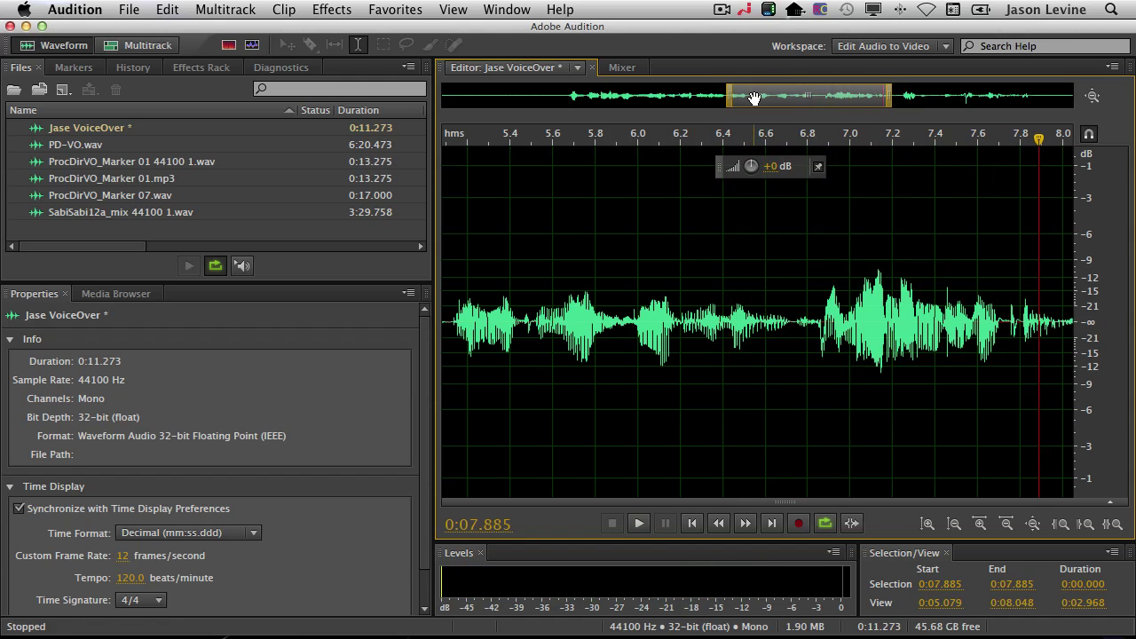
Select the plosive from about 9.316 to 9.400 seconds, audition it and repeat the Kill The Mic Rumble FFT Filter
drag(754, 98, 889, 98)
click(830, 308)
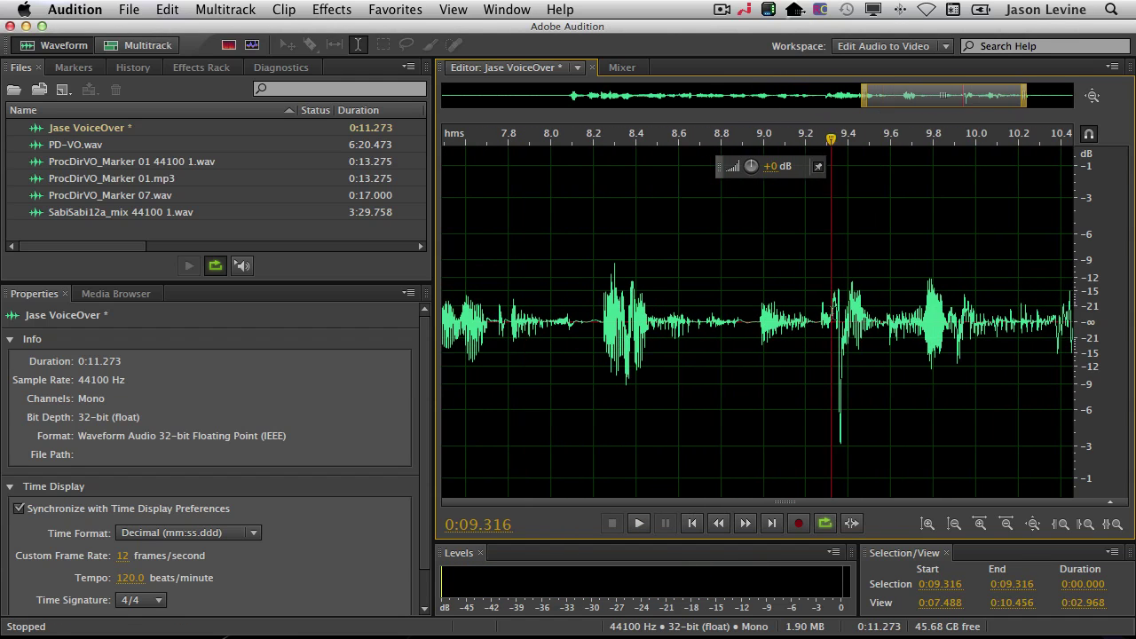
drag(831, 311, 847, 333)
key(space)
key(space)
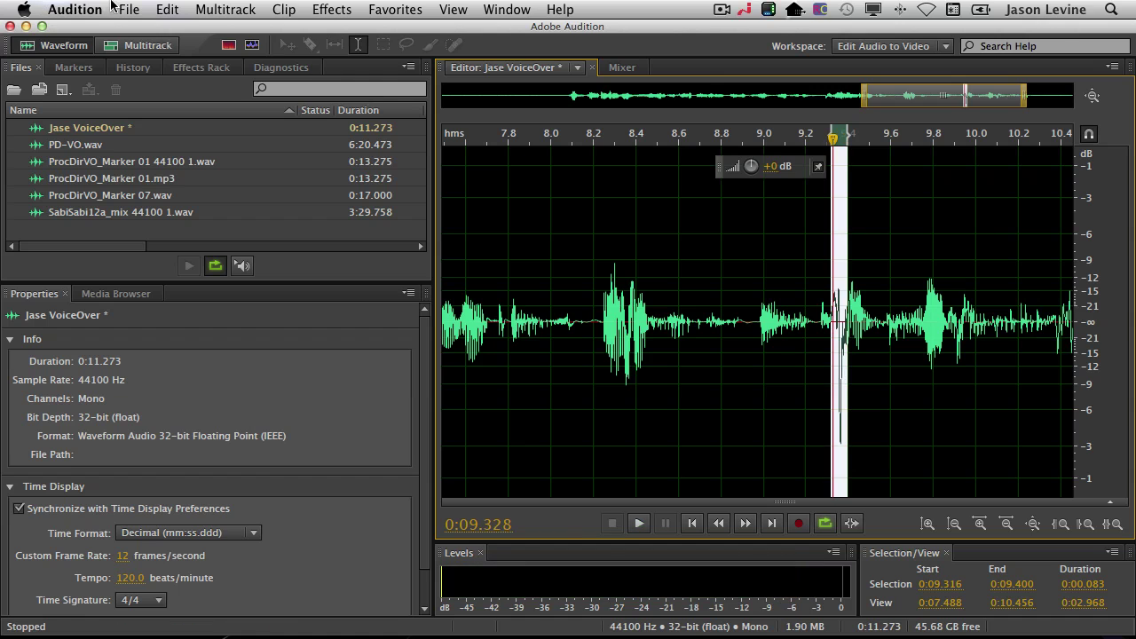
click(166, 9)
click(197, 72)
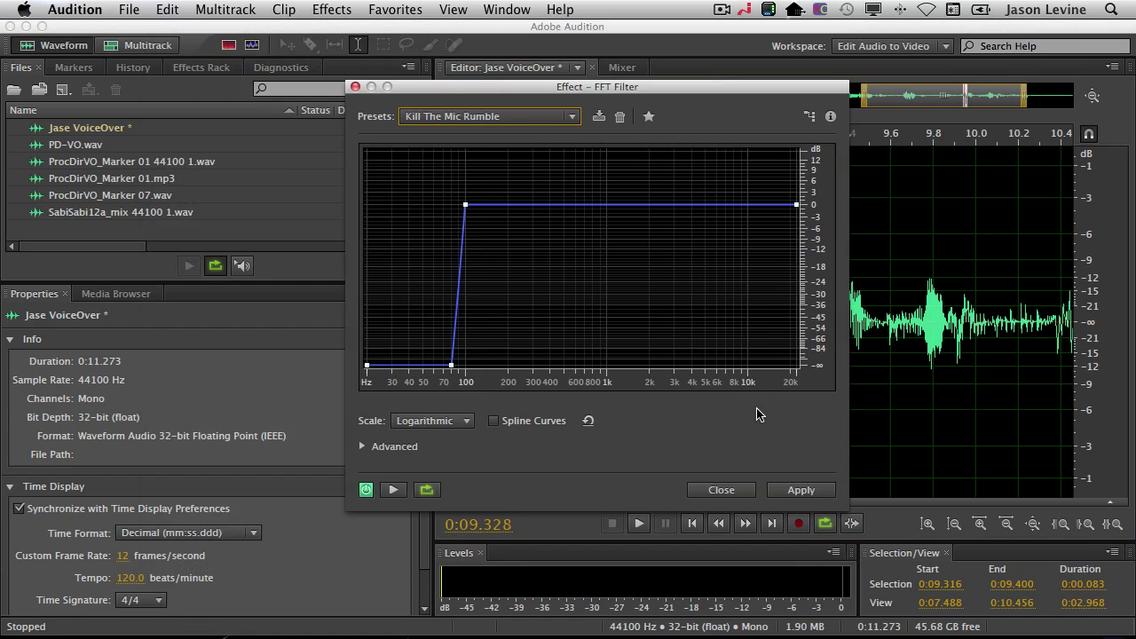
click(800, 490)
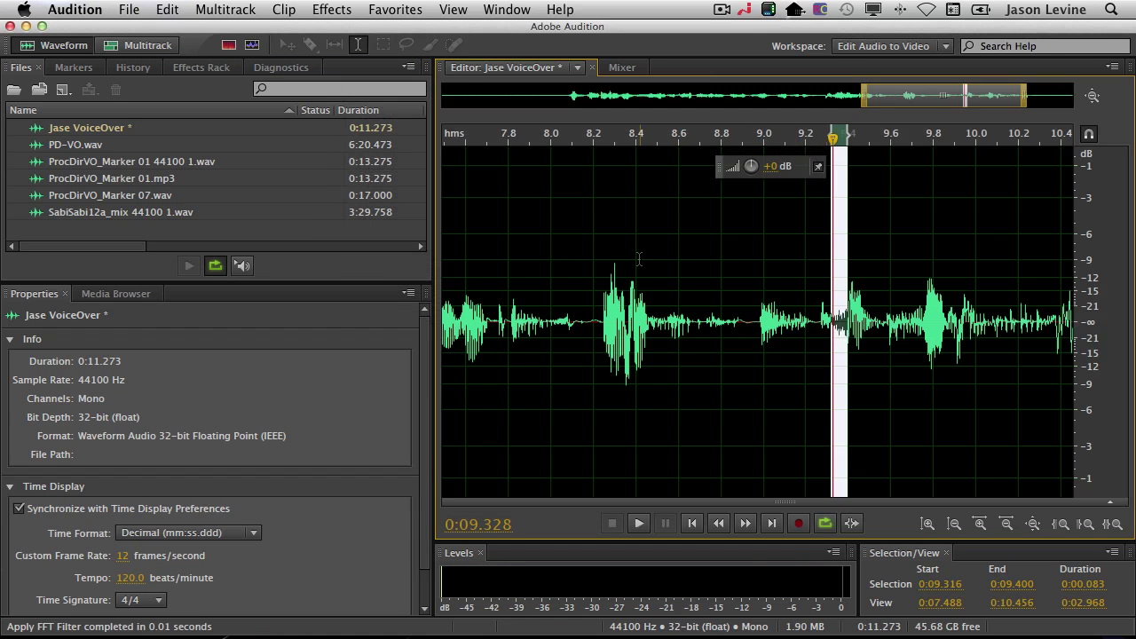
Play back the end of the recording from about 8.4 seconds to check the last repaired plosive
click(638, 259)
key(space)
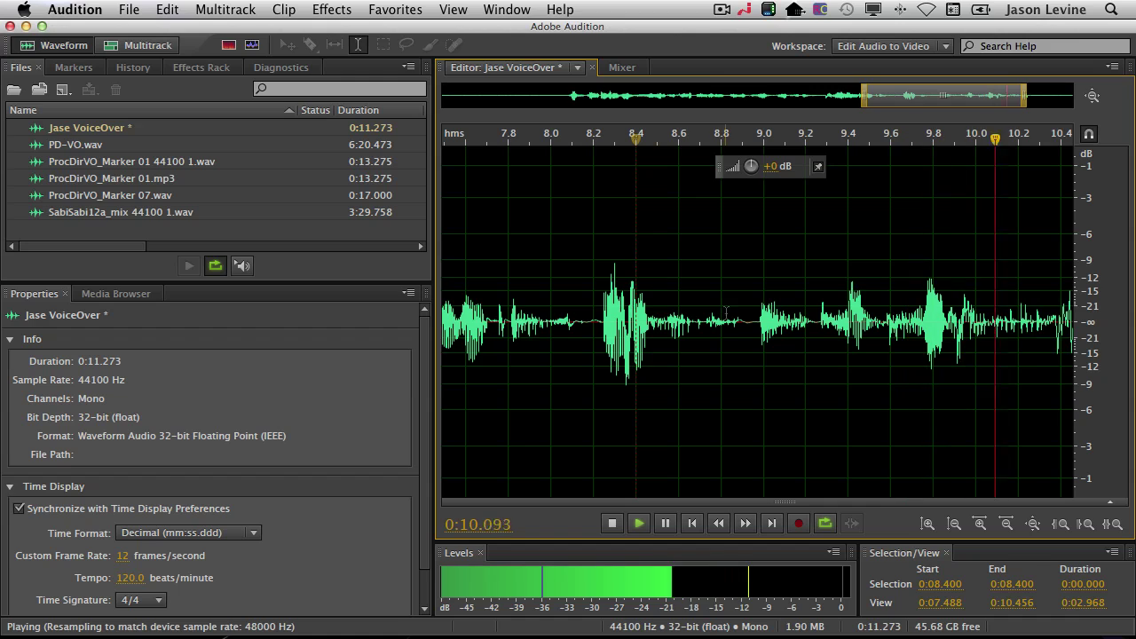
key(space)
key(backslash)
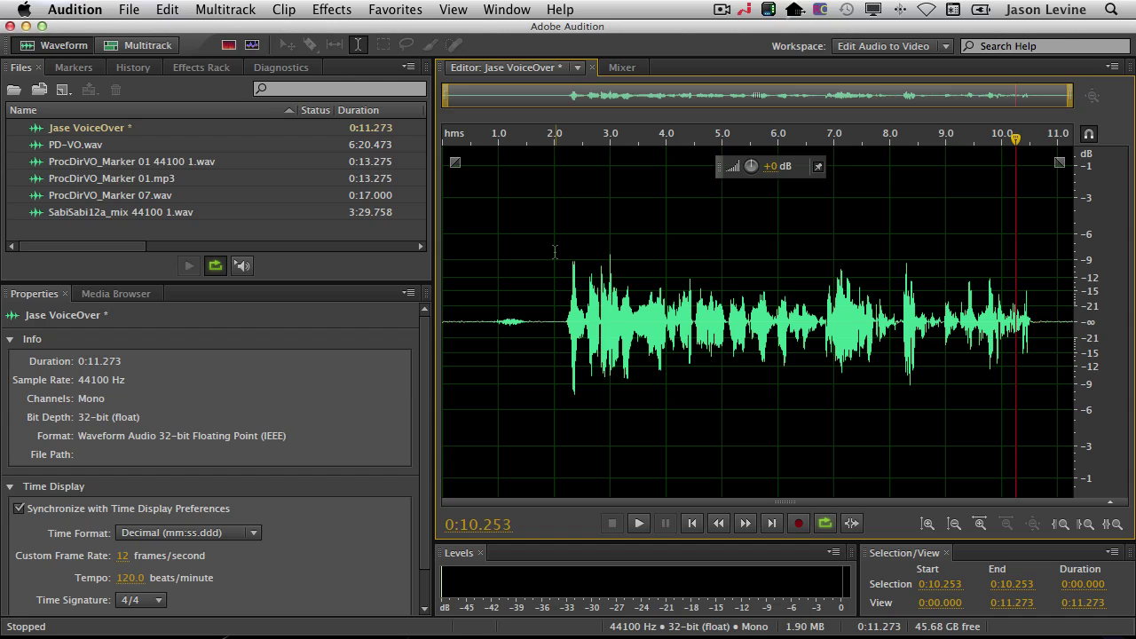
Create a multitrack session named JaseVO_MT from the Radio VO with Music Ducking template
click(131, 9)
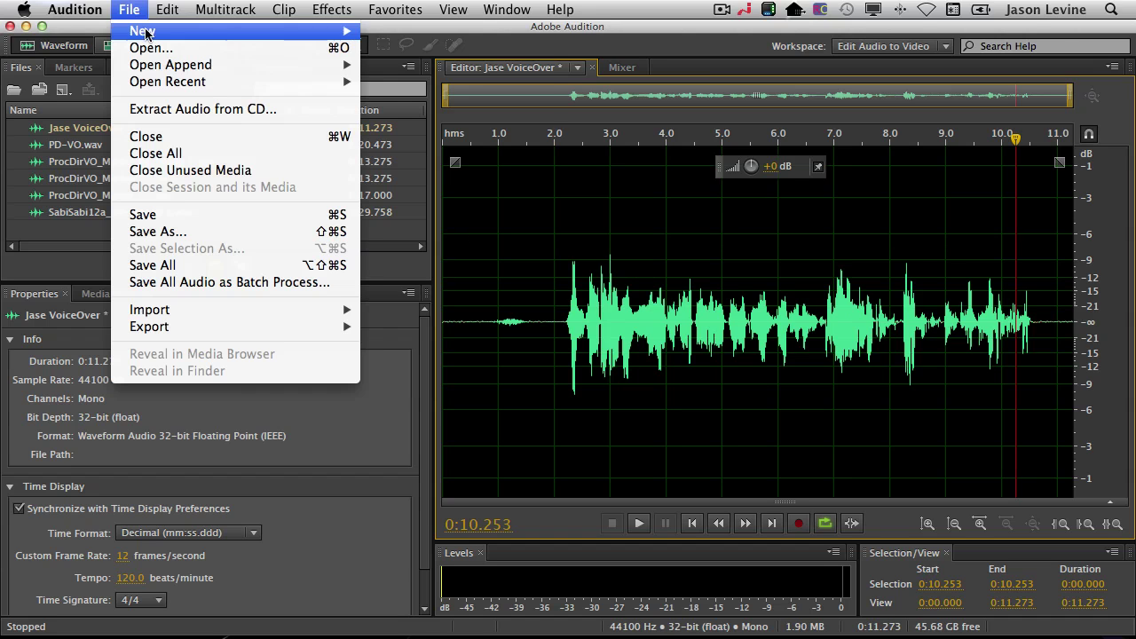
mouse_move(146, 33)
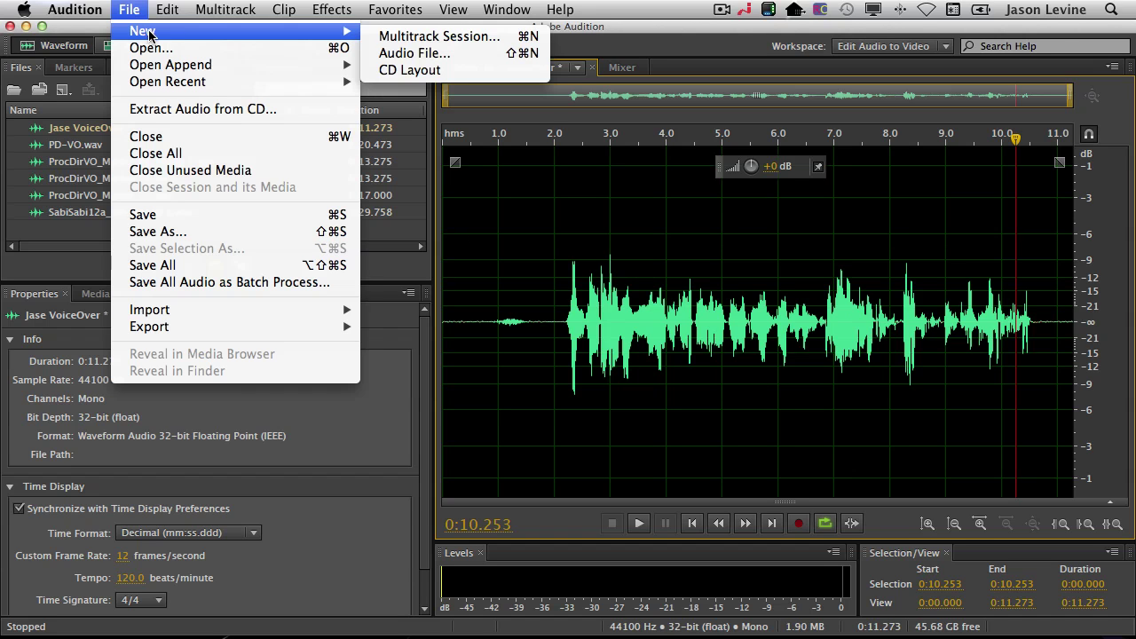
click(502, 46)
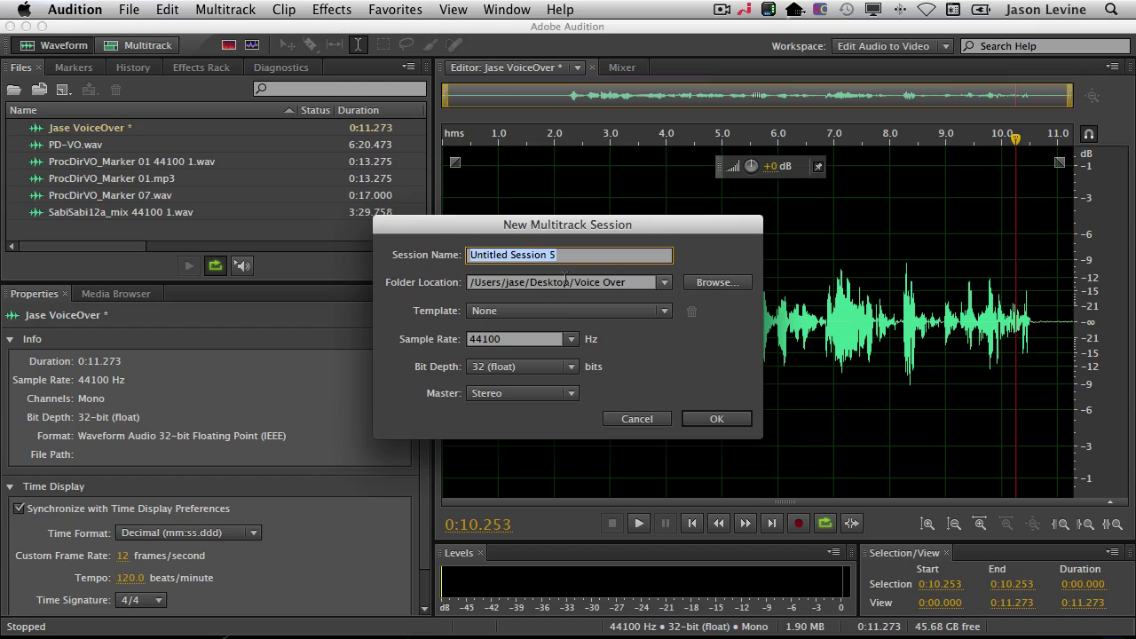
text(JaseVO_MT)
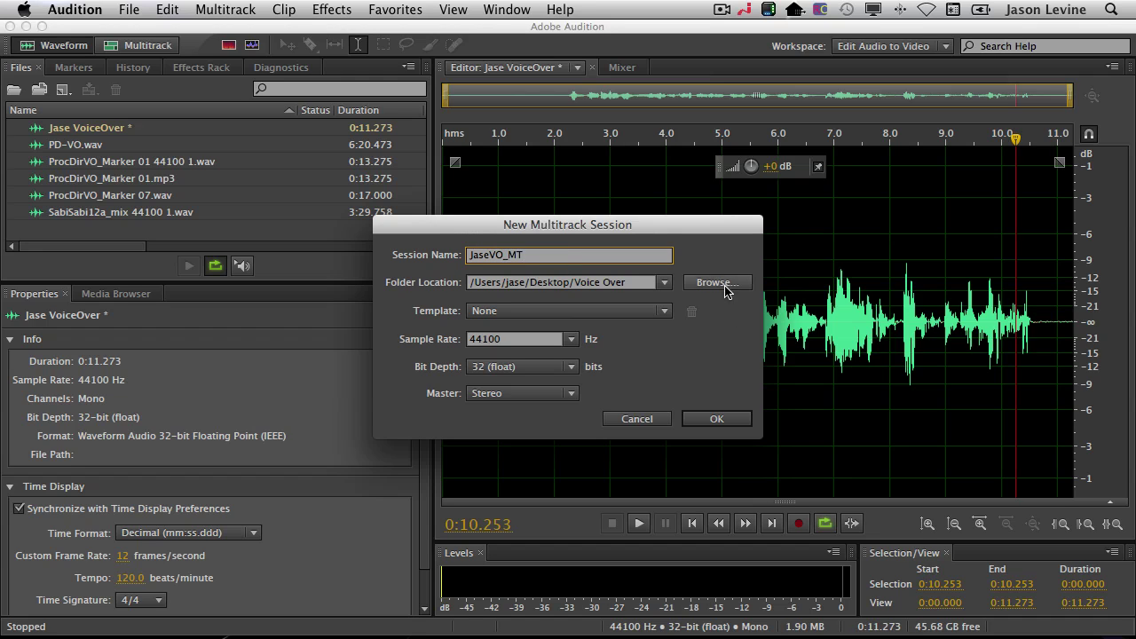
click(663, 311)
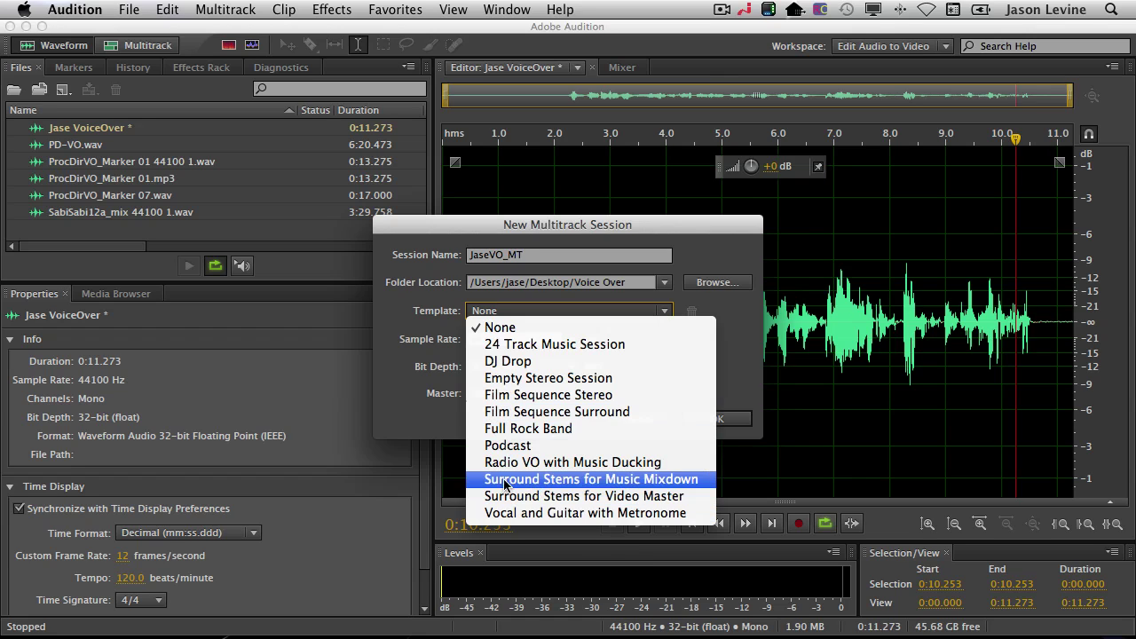
click(688, 465)
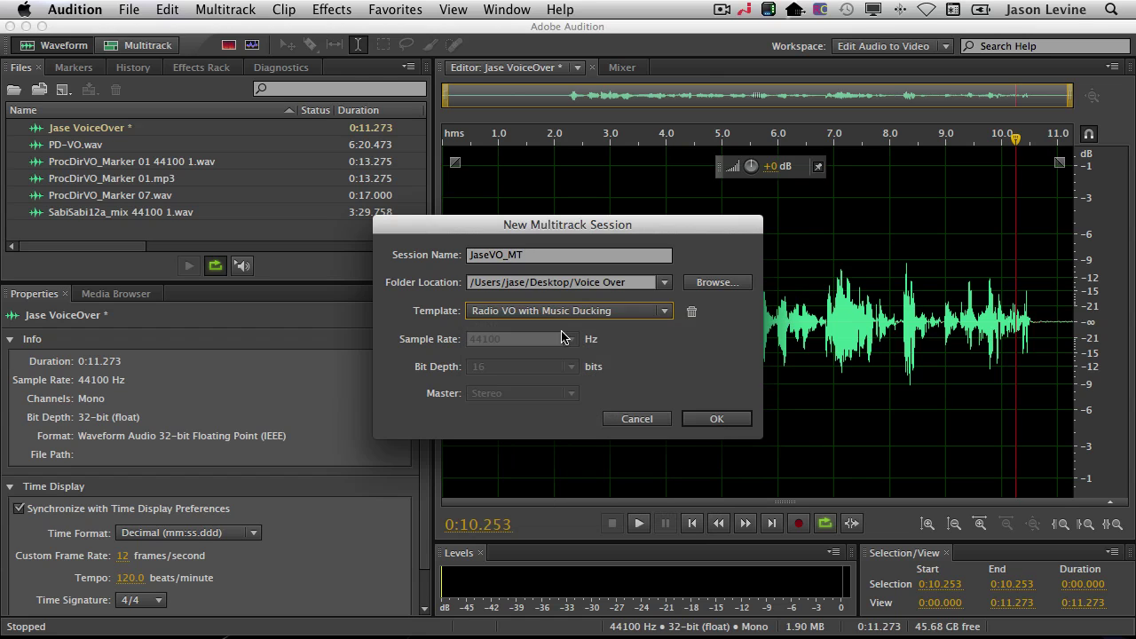
click(717, 419)
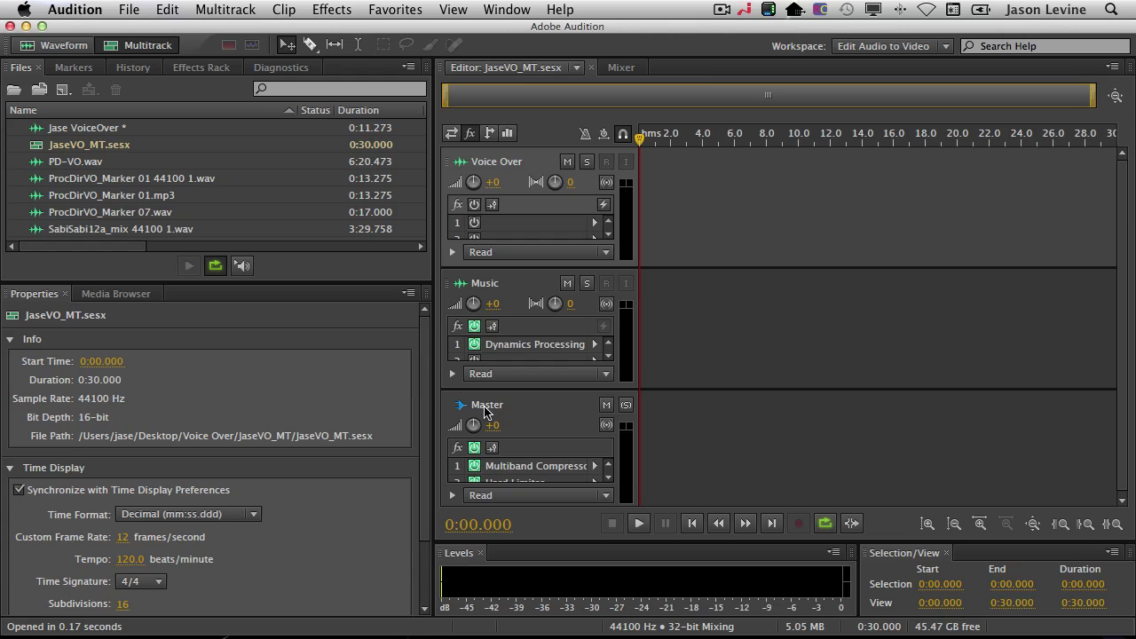
Look through the effects loaded on the Master track
click(609, 479)
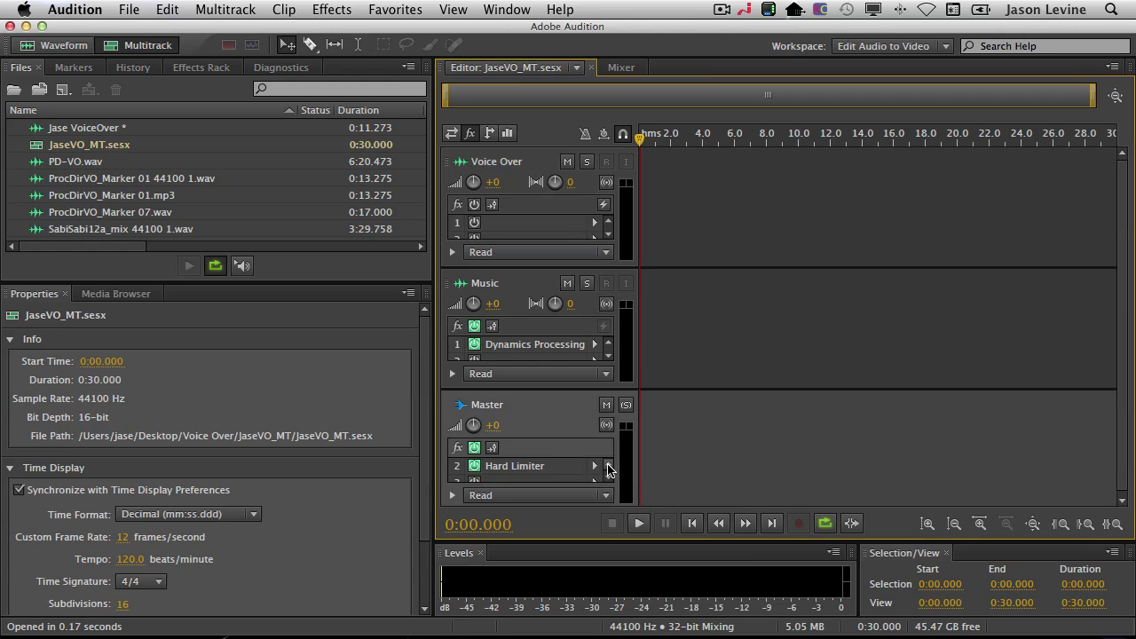
click(609, 467)
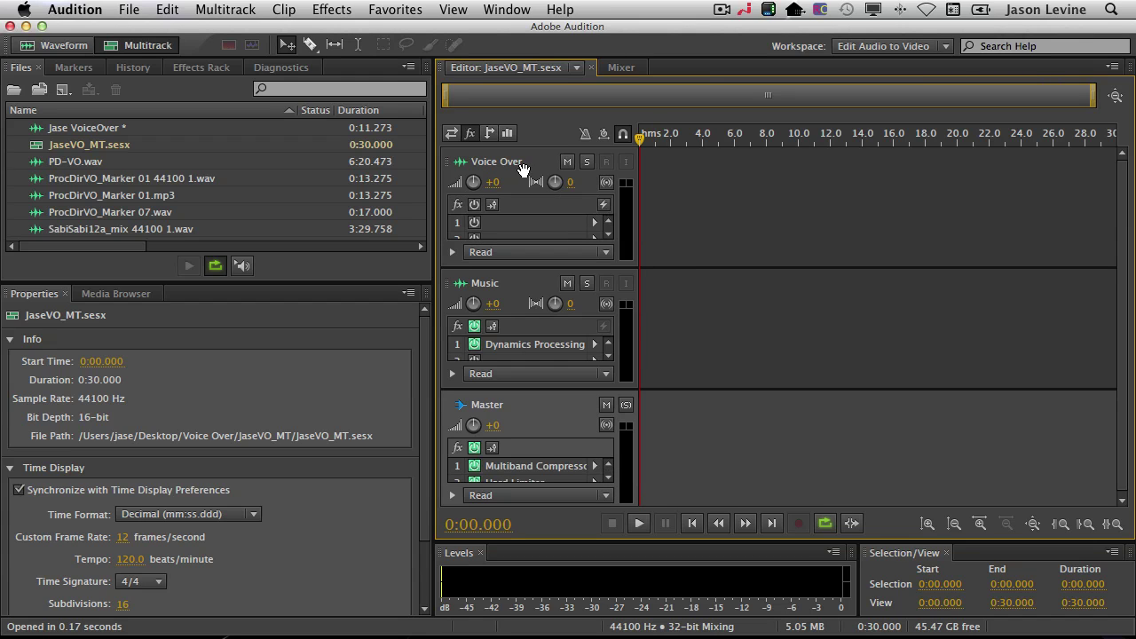
Set the Voice Over track's input to the mono source [01M] Scarlett 8i6 USB Mic 1 and arm the track for recording
click(450, 134)
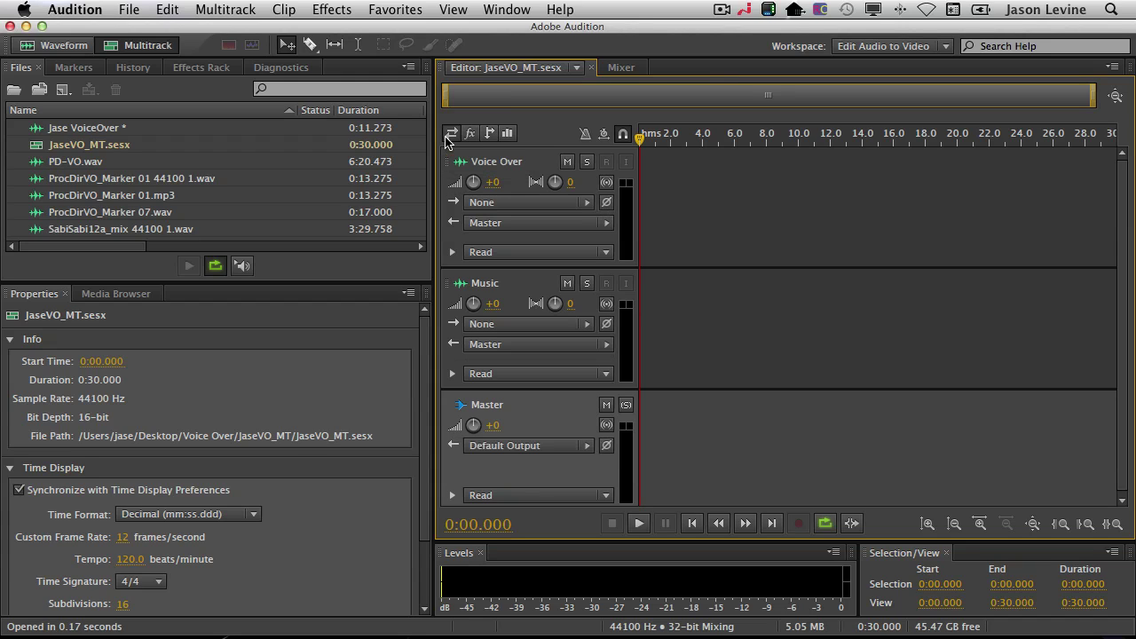
click(590, 205)
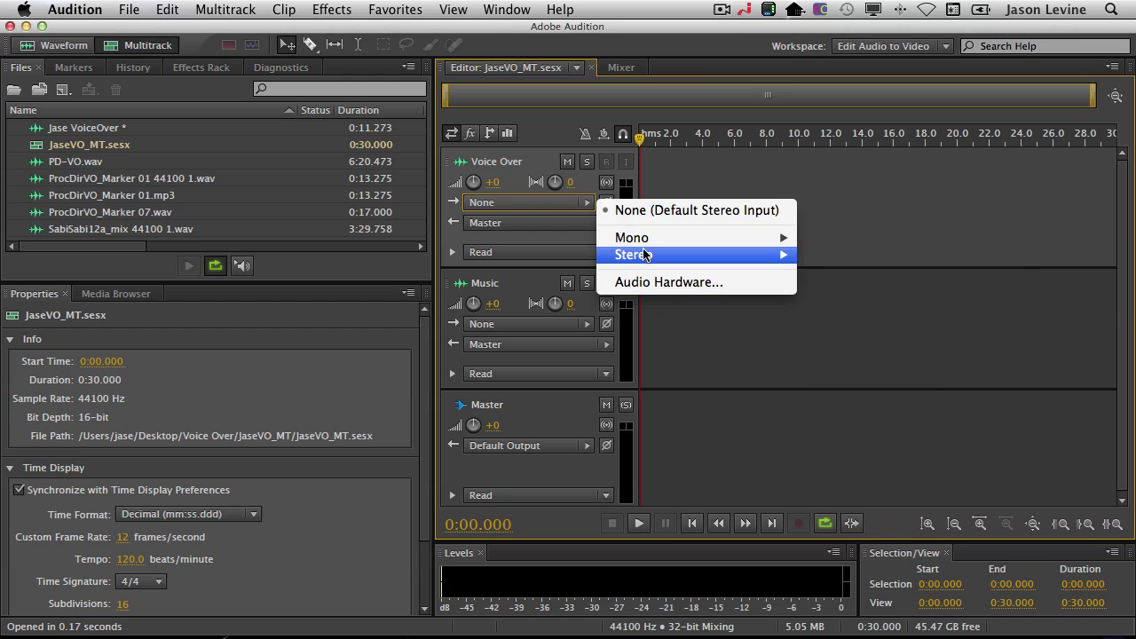
mouse_move(646, 256)
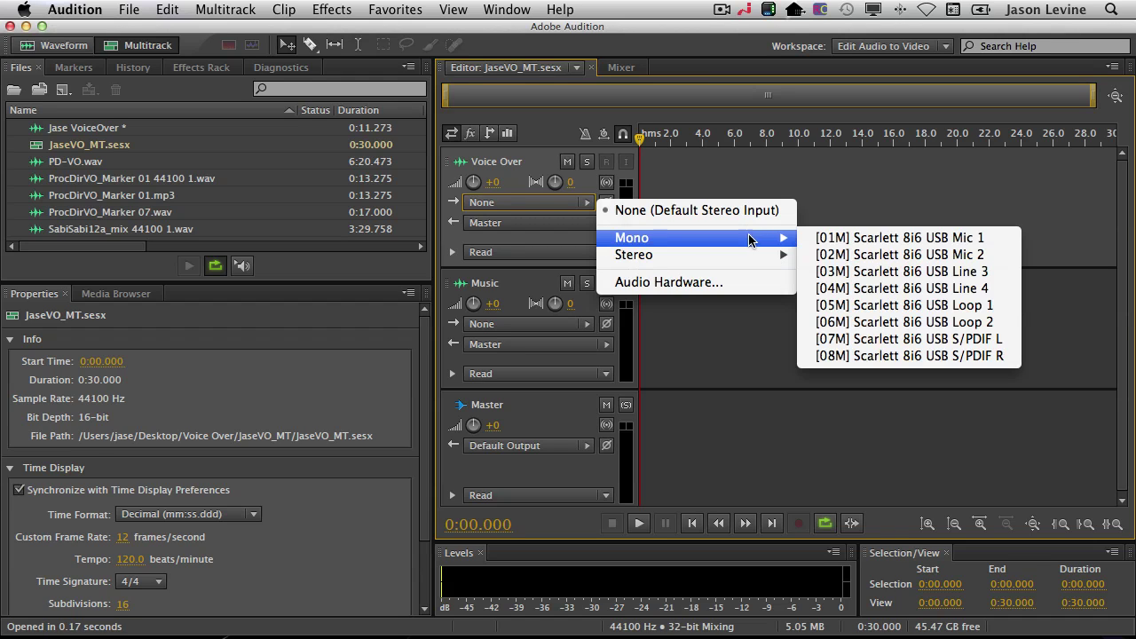
click(584, 206)
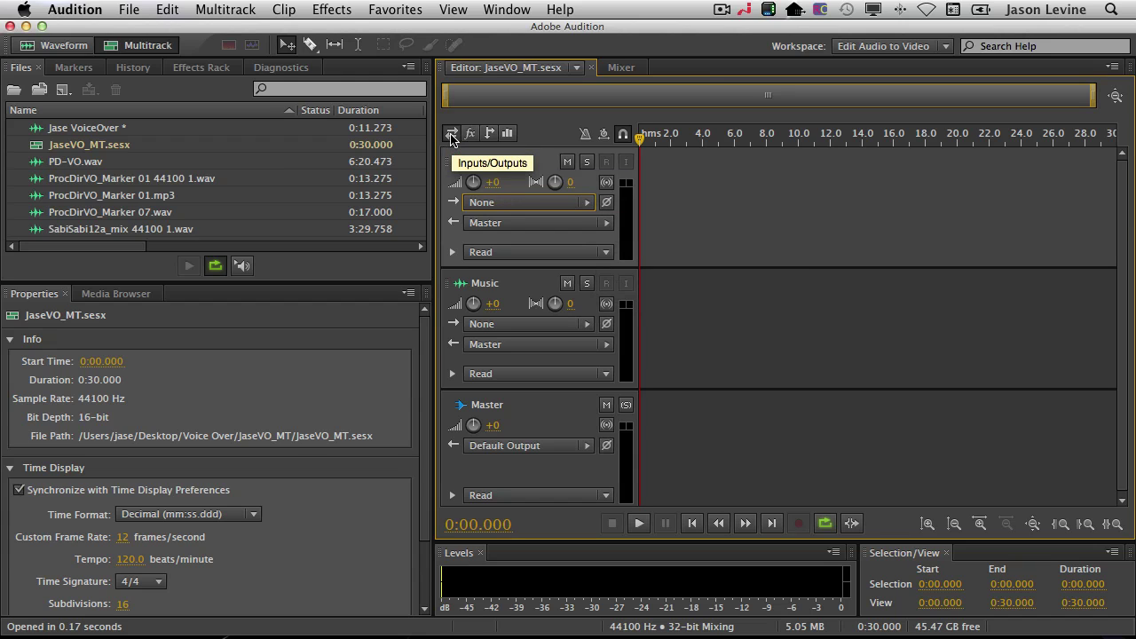
click(585, 202)
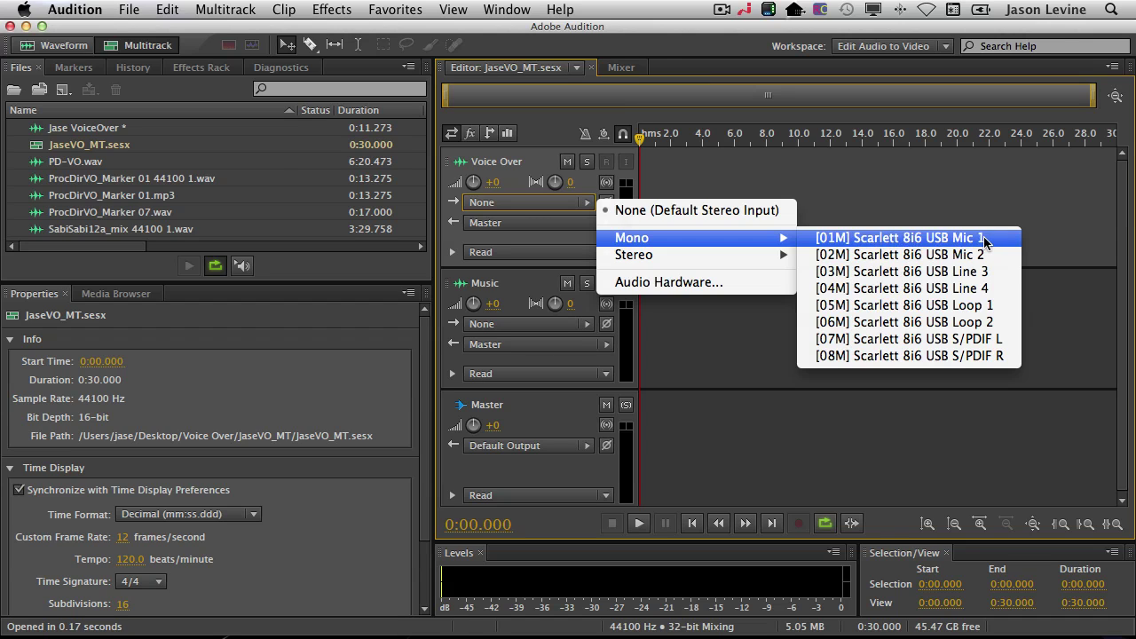
click(898, 238)
click(606, 161)
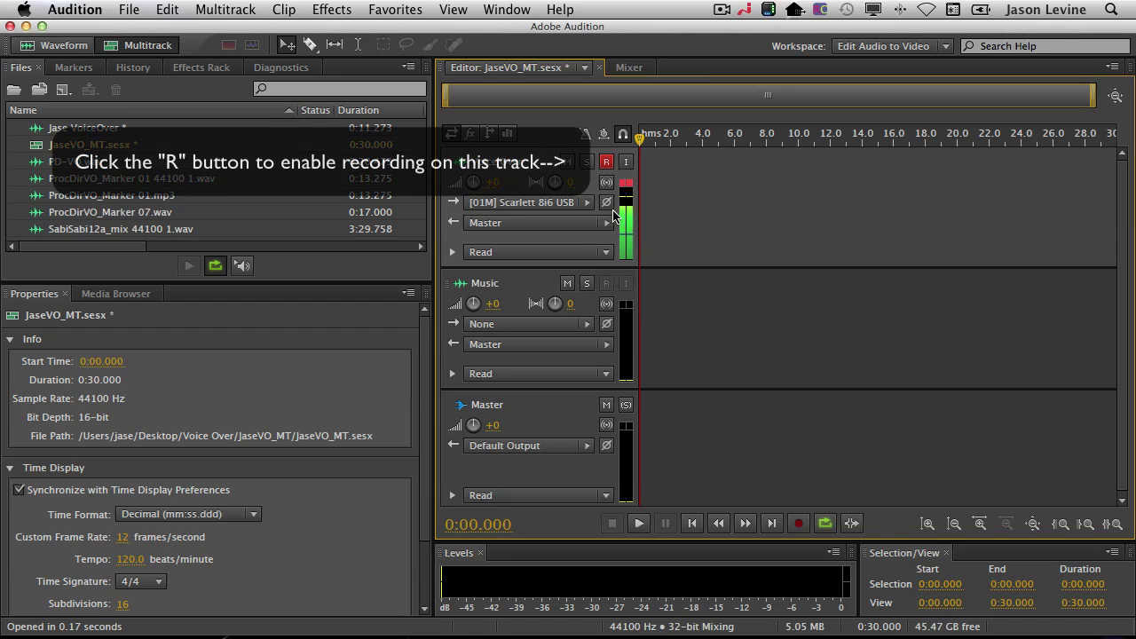
Try input monitoring on the Voice Over track and switch it back off
click(625, 165)
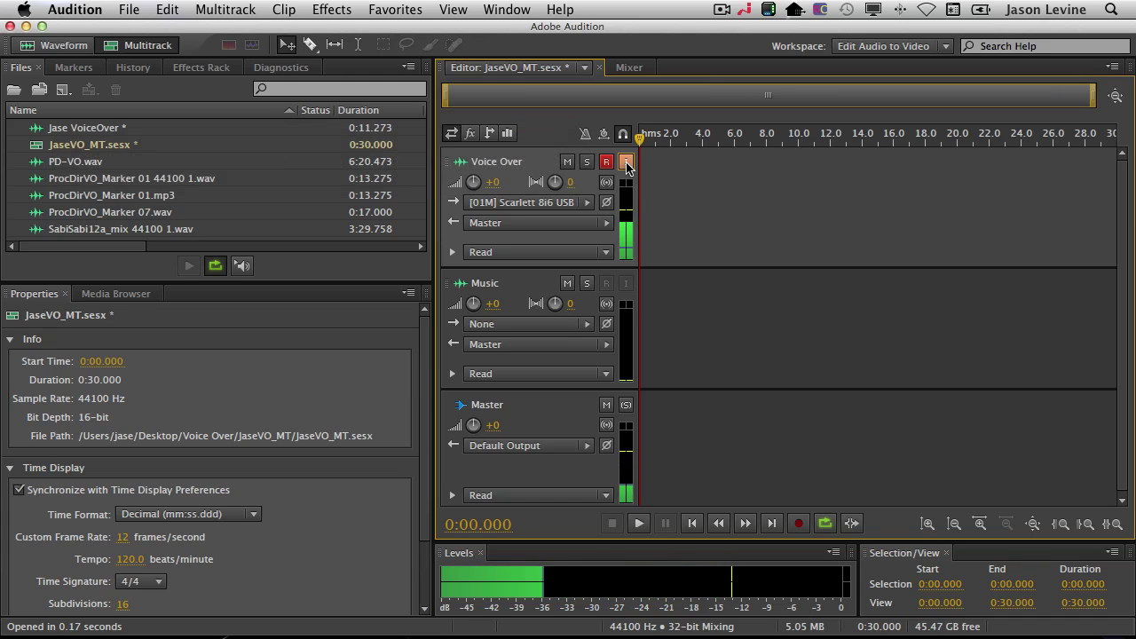
click(626, 163)
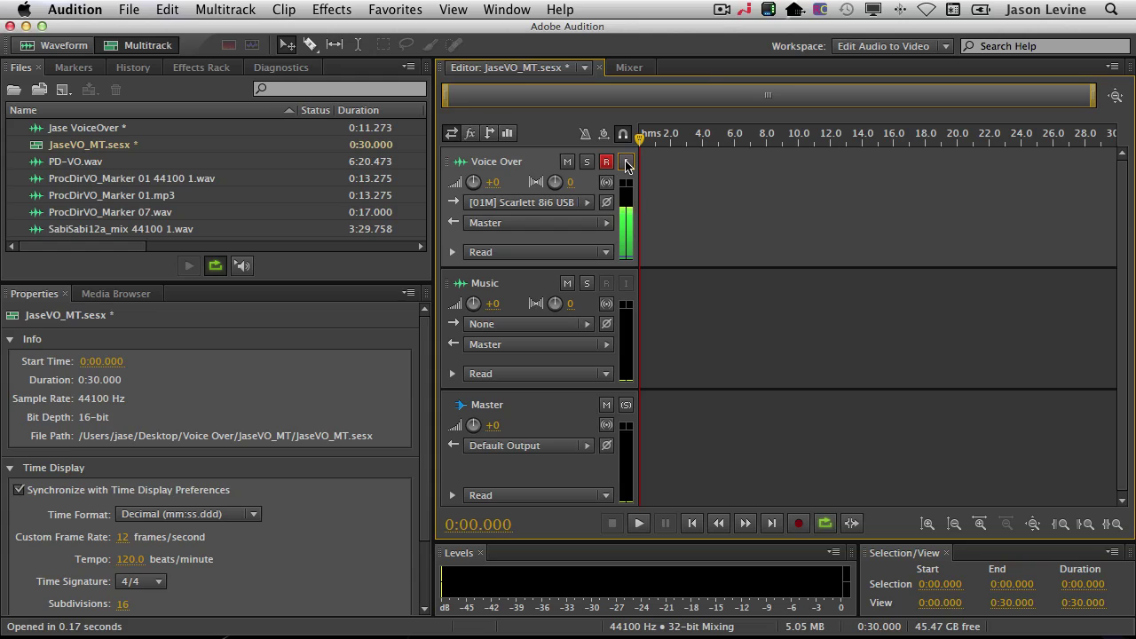
click(626, 162)
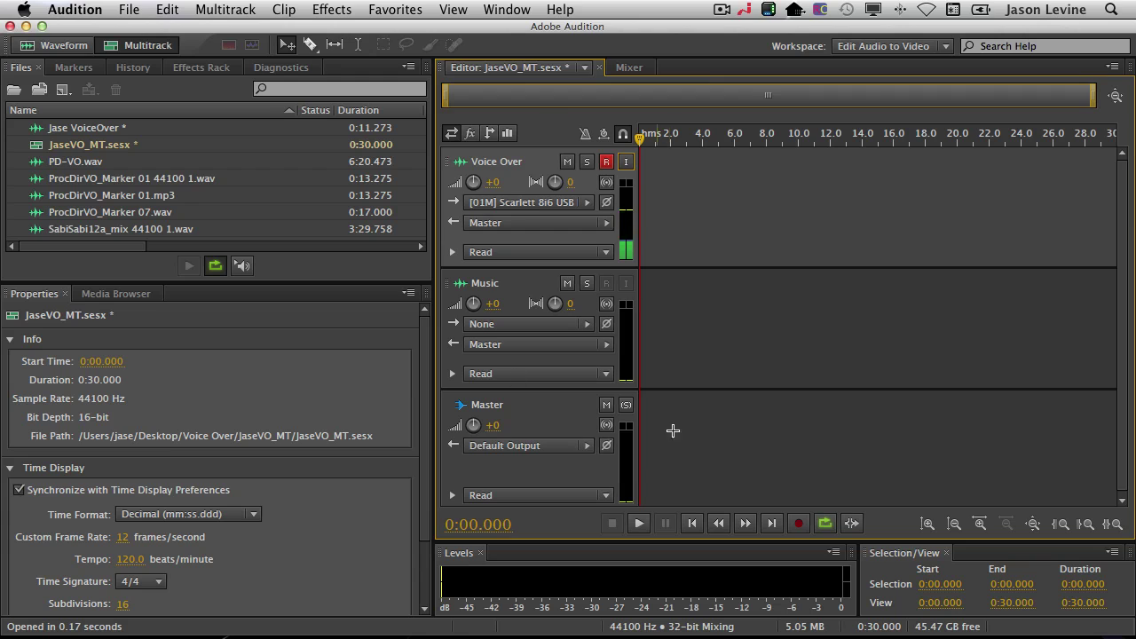
Record a voice-over clip about 6.2 seconds long on the armed Voice Over track
click(799, 525)
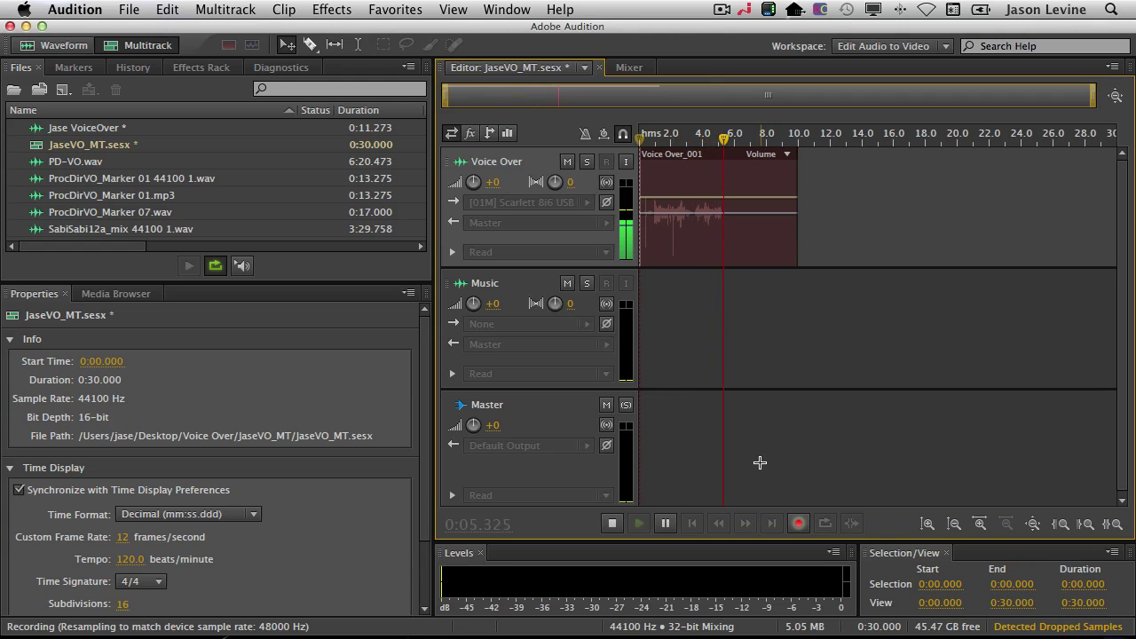
key(space)
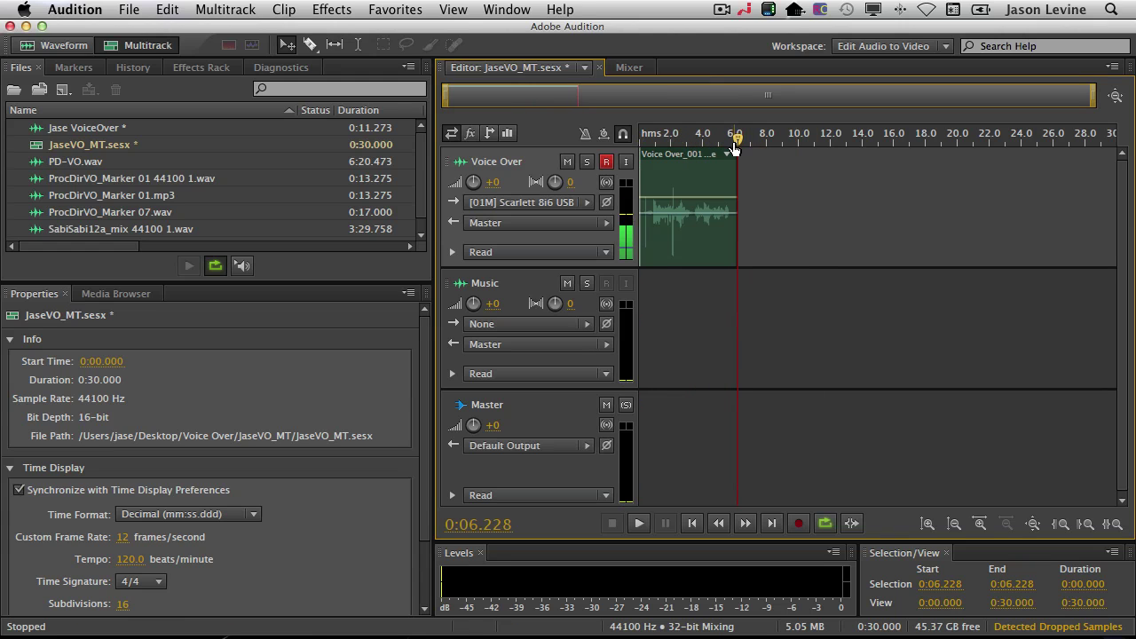
Play back the recorded voice-over clip from about 0.627 seconds
click(648, 161)
key(space)
key(space)
key(space)
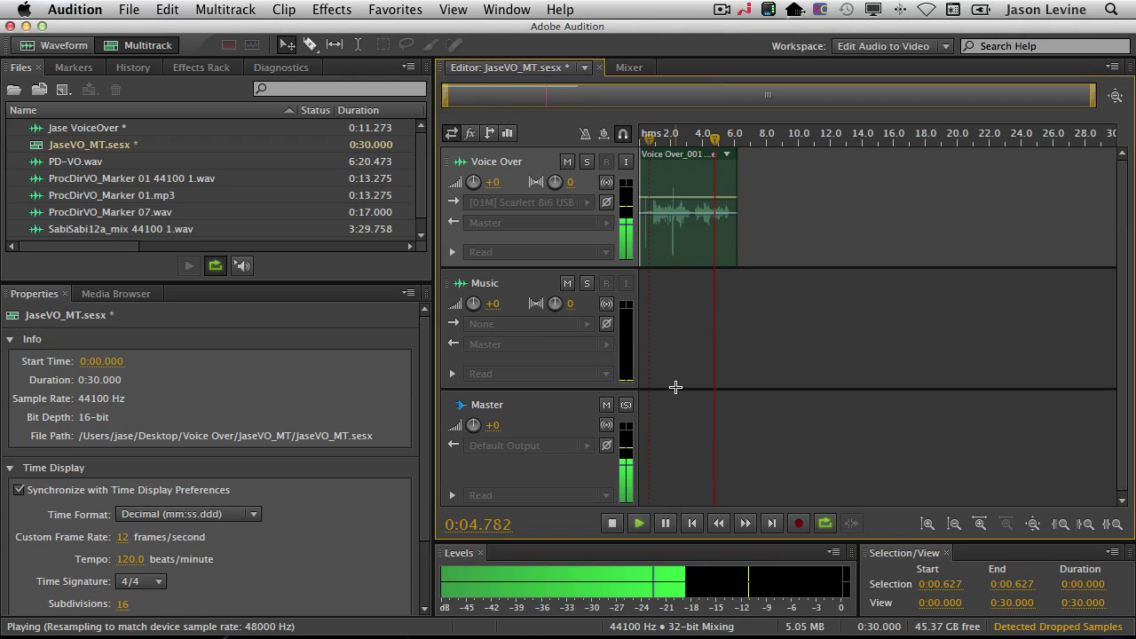
key(space)
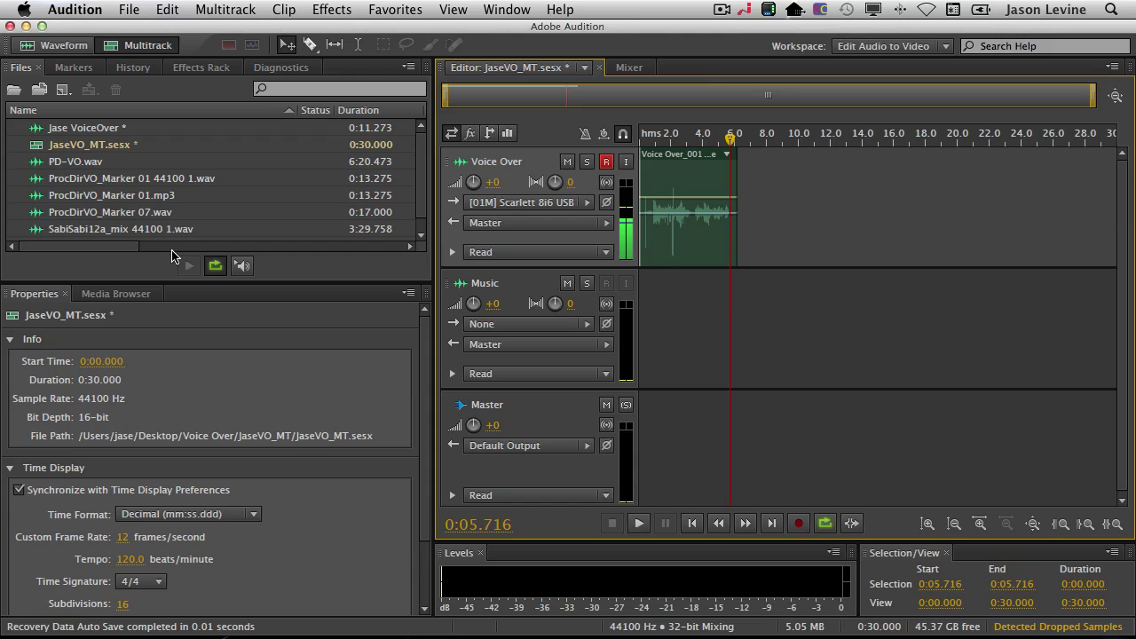
Open the recorded clip in the Waveform editor and choose Stereo channels for a Convert Sample Type conversion
double_click(689, 177)
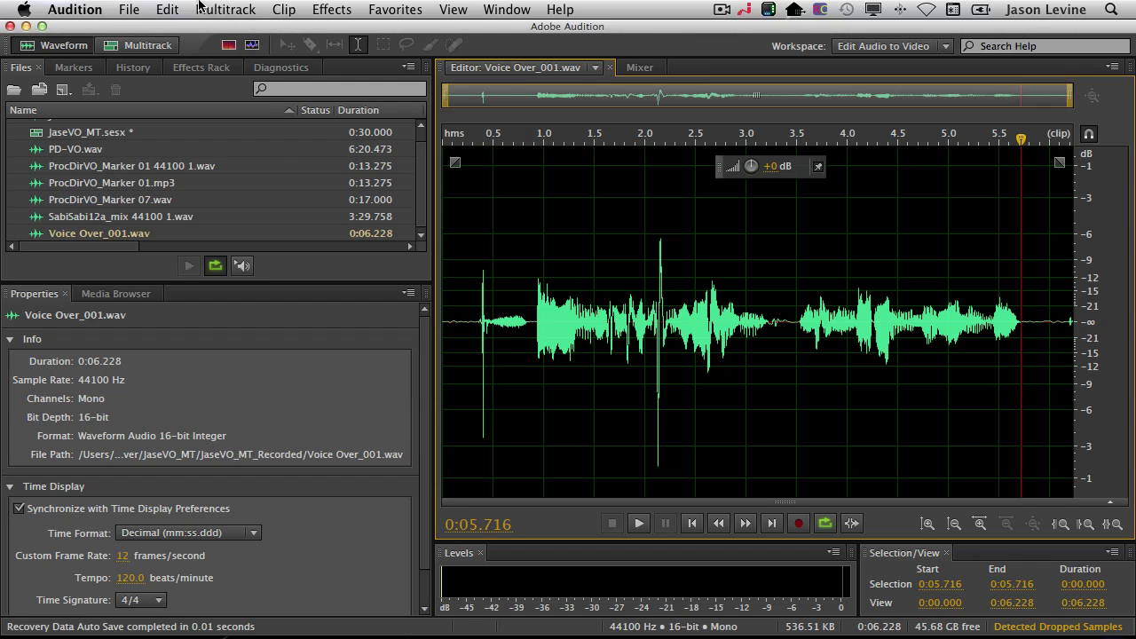
click(170, 10)
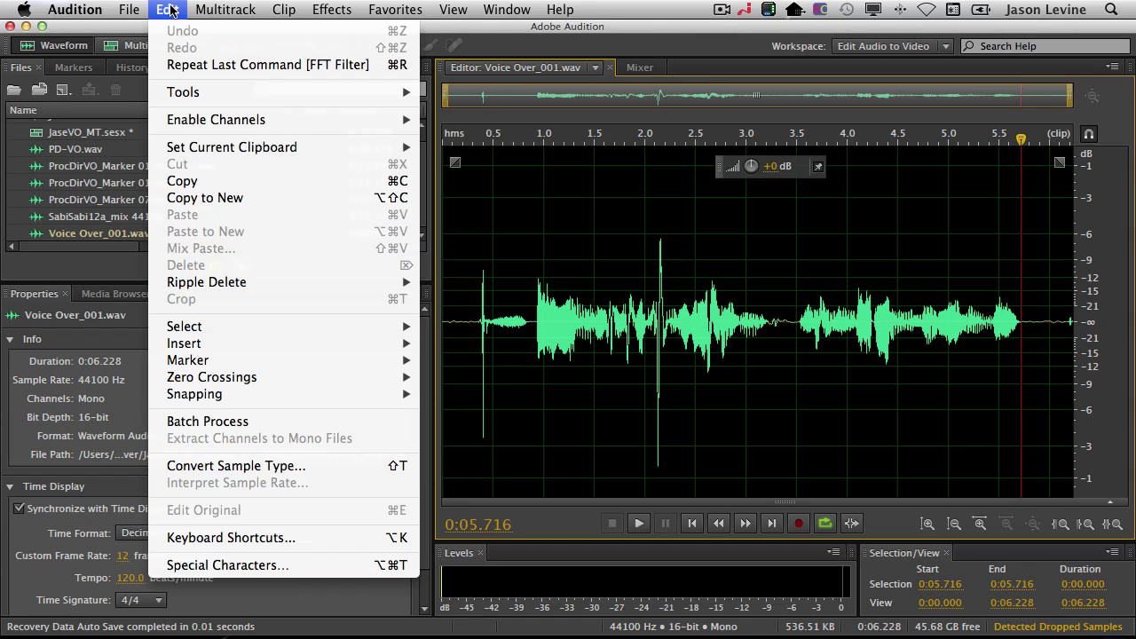
click(340, 468)
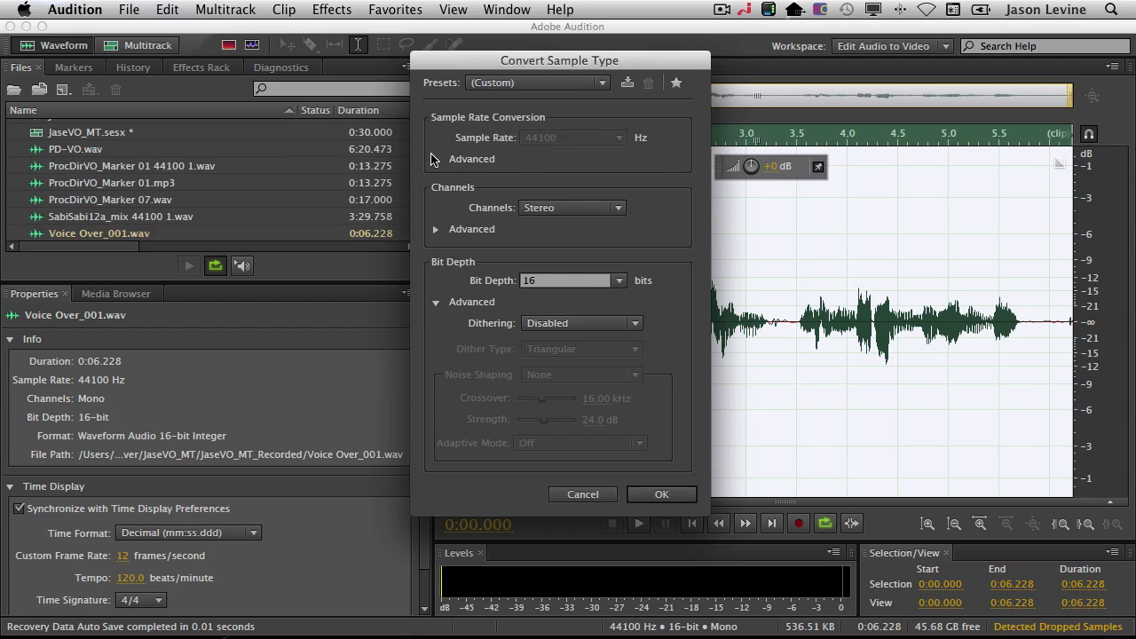
click(620, 210)
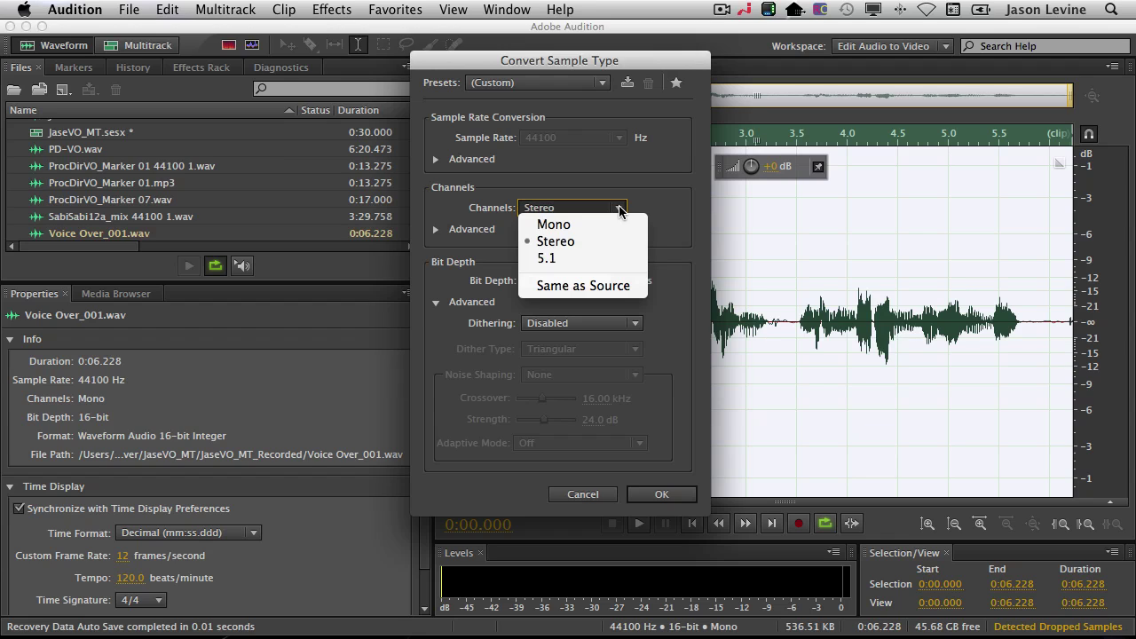
click(595, 245)
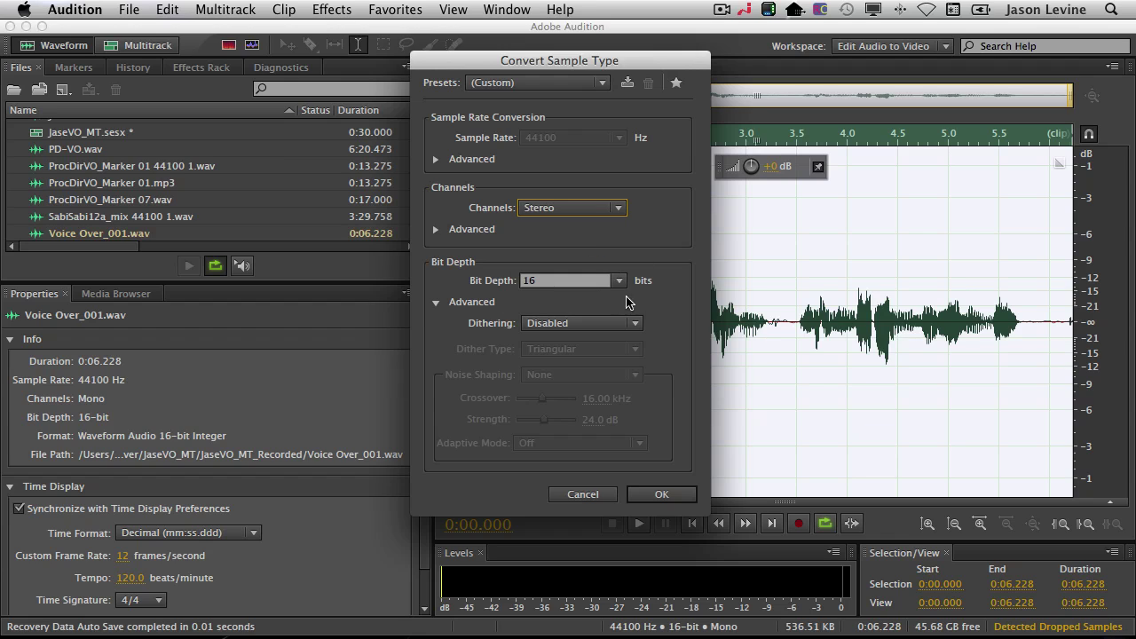
Try a bit depth of 32 for the conversion and set it back to 16
click(619, 280)
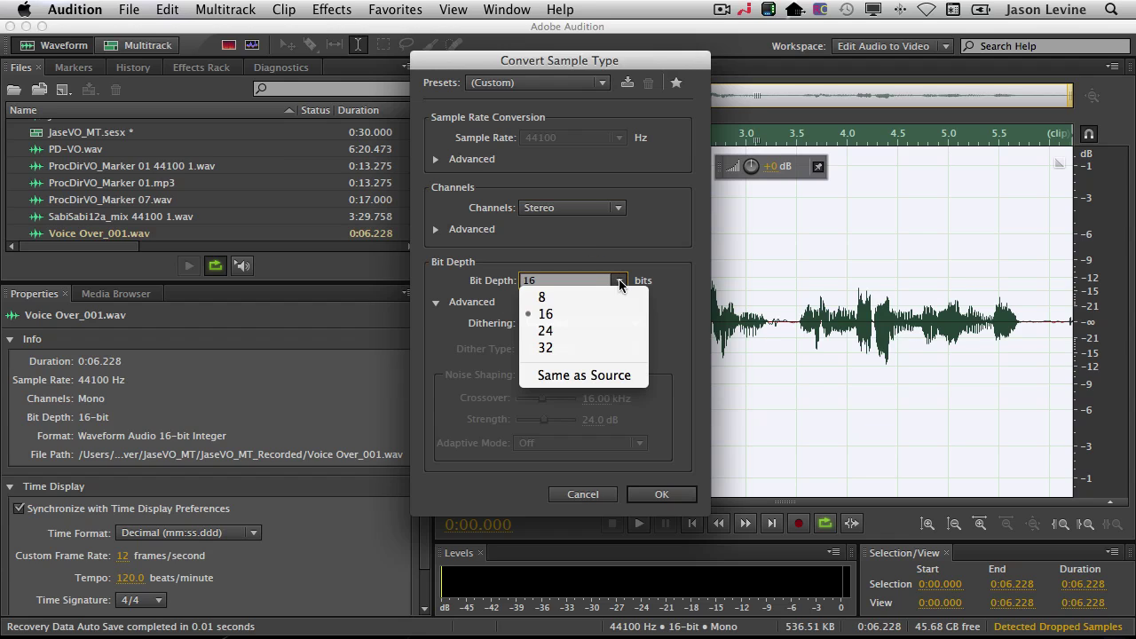
click(613, 348)
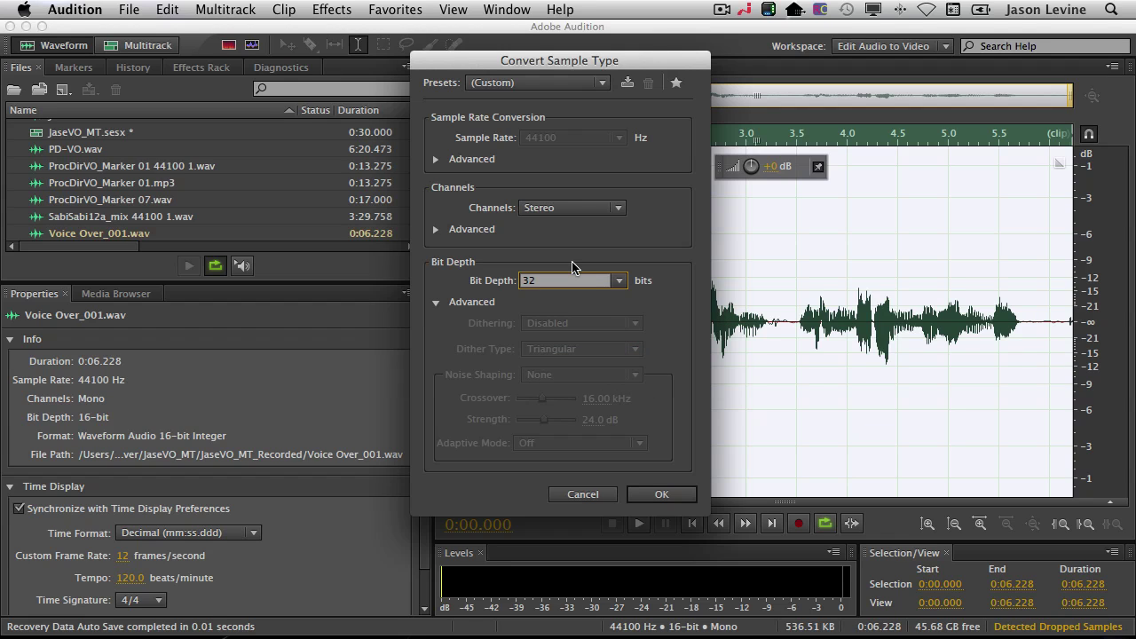
click(618, 281)
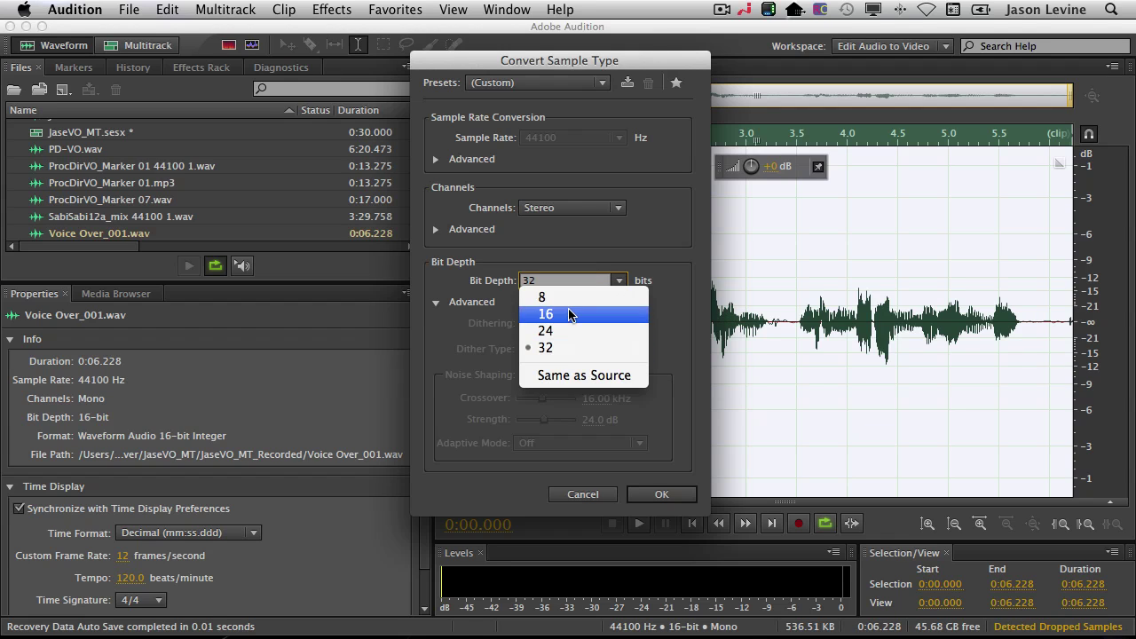
click(568, 314)
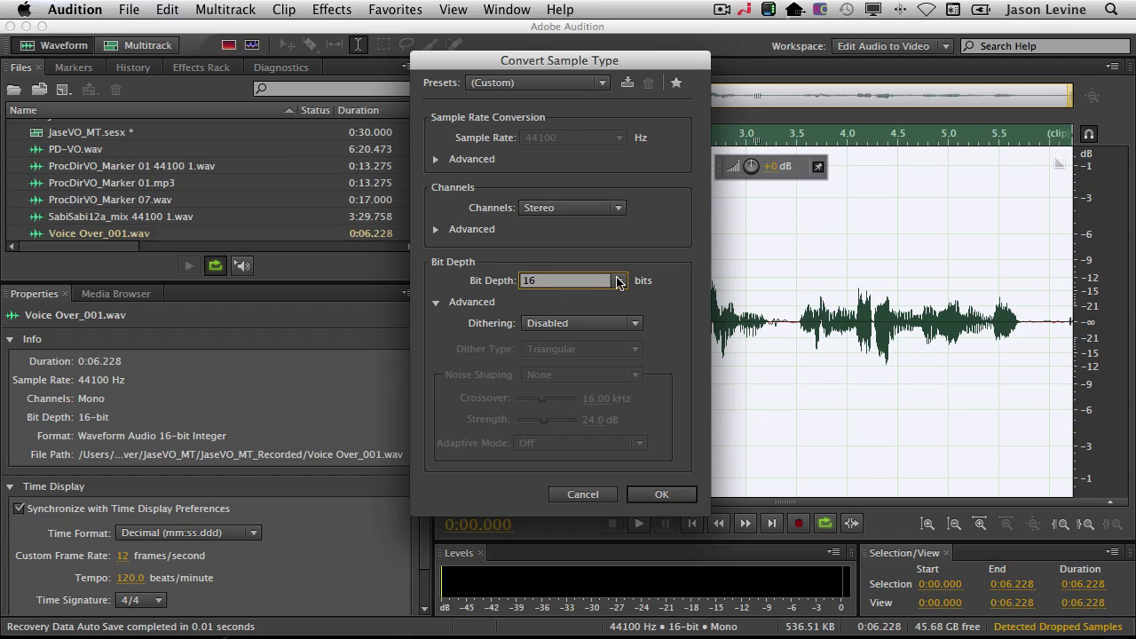
Enable dithering for the 16-bit stereo conversion and apply it to the clip
click(635, 323)
click(635, 337)
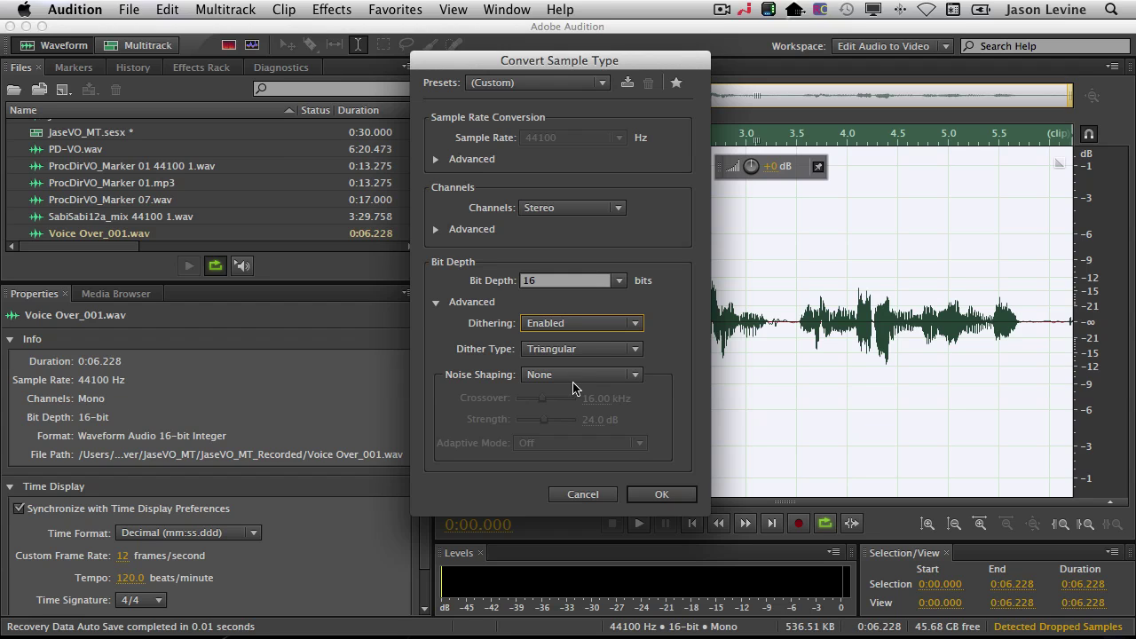
click(661, 494)
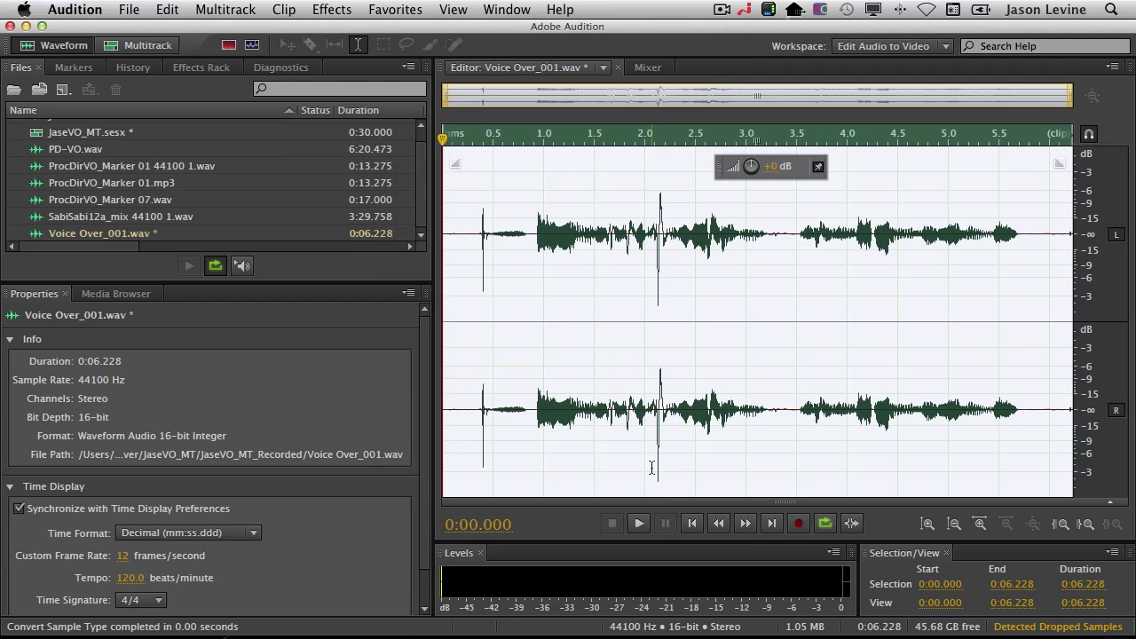
Select the plosive from about 2.076 to 2.227 seconds and apply the FFT Filter with the Kill The Mic Rumble preset
click(546, 275)
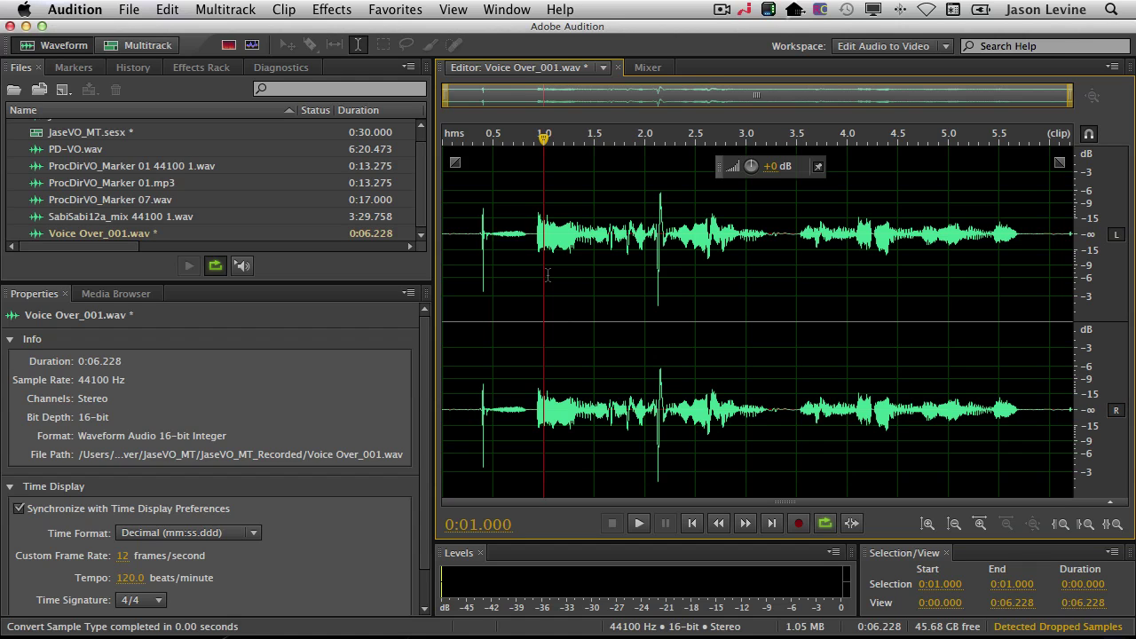
drag(653, 228, 667, 238)
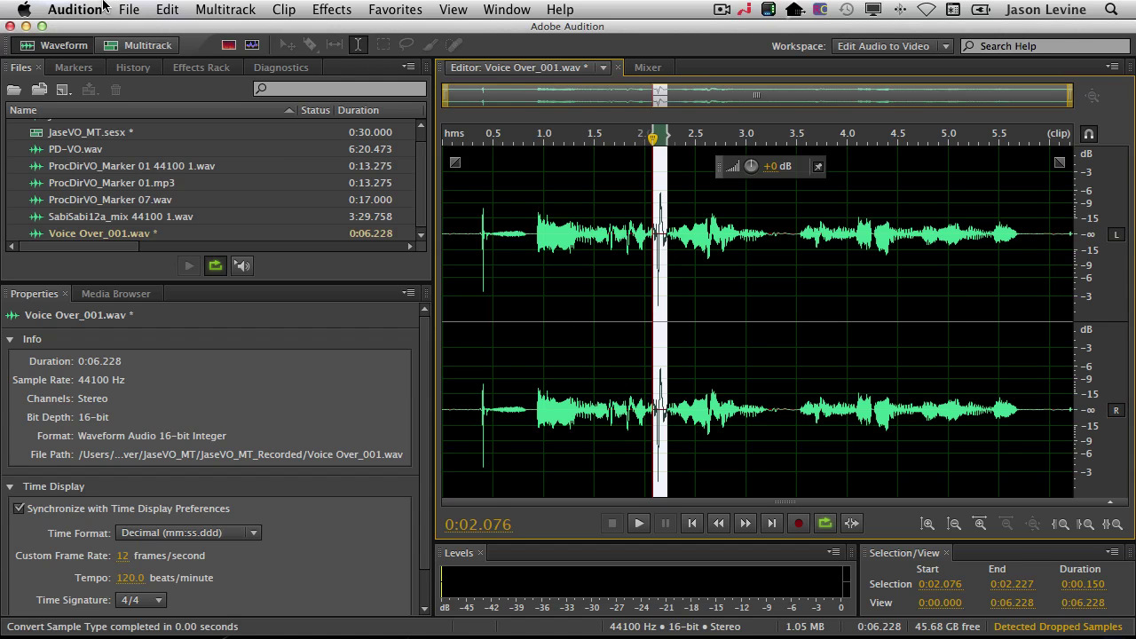
click(168, 9)
mouse_move(332, 9)
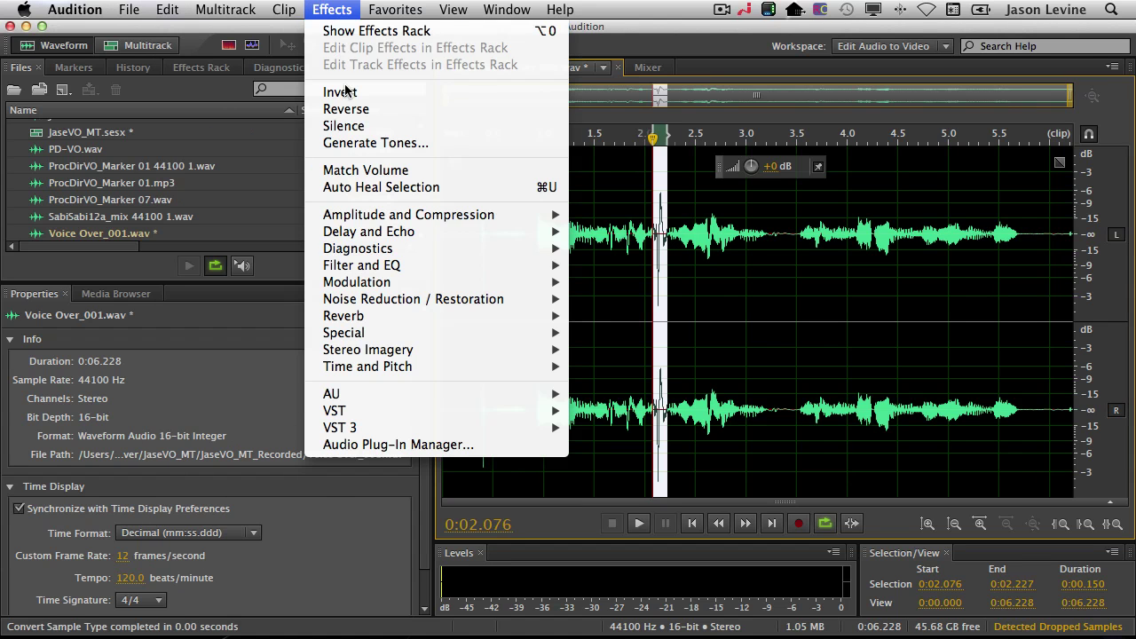
mouse_move(457, 266)
click(602, 272)
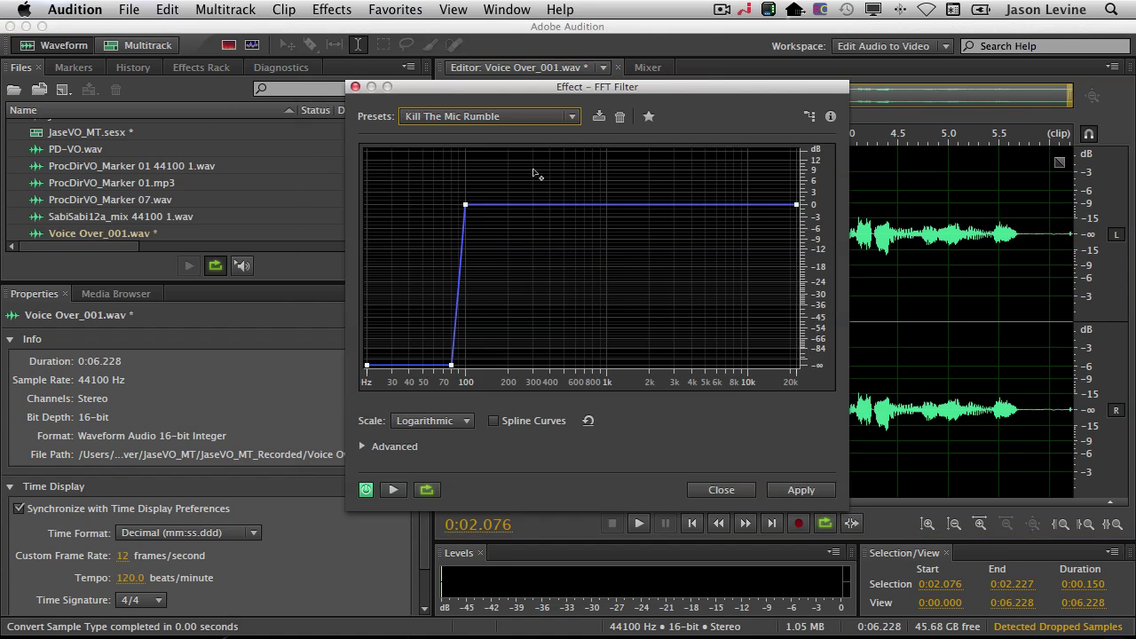
click(803, 490)
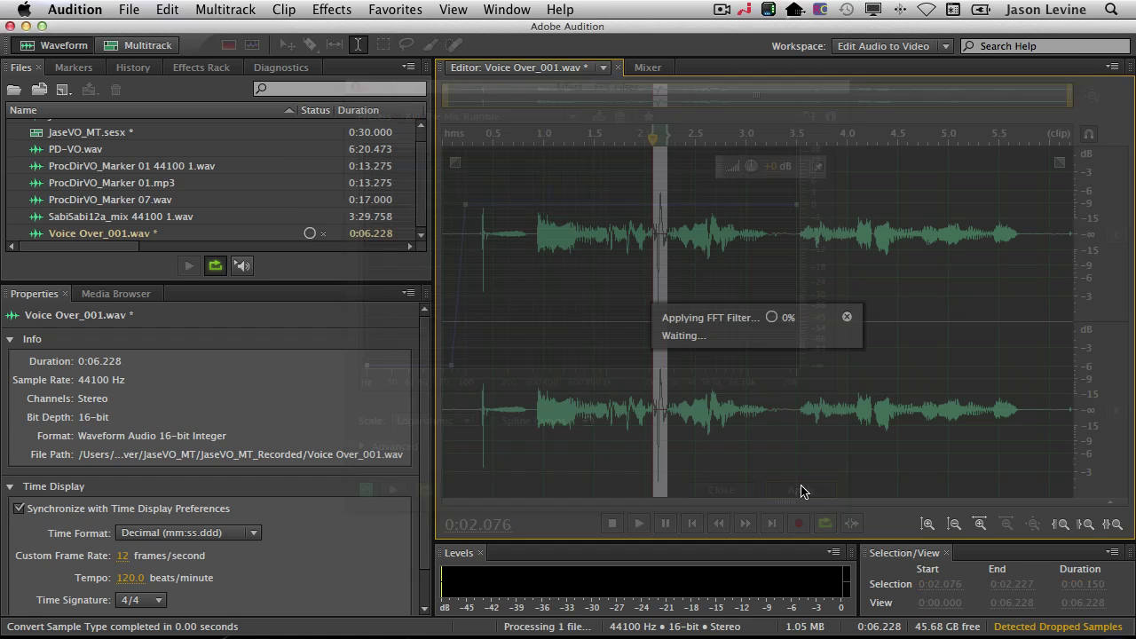
Play back the repaired area from about 1.752 seconds and move the playhead back to about 1.647 seconds
click(619, 224)
key(space)
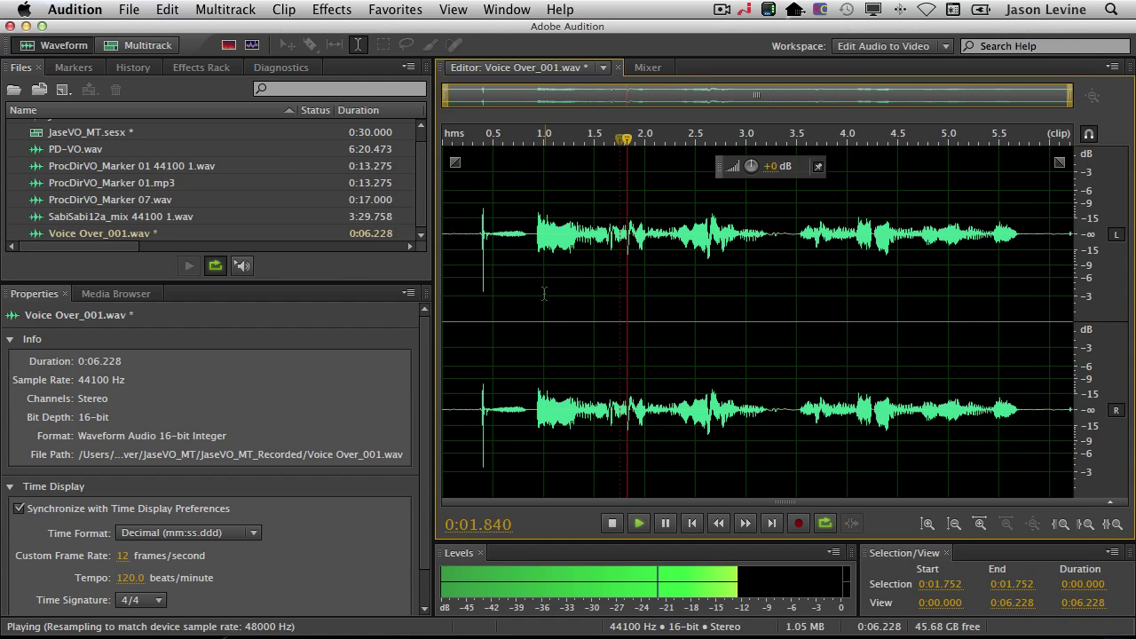
key(space)
click(608, 211)
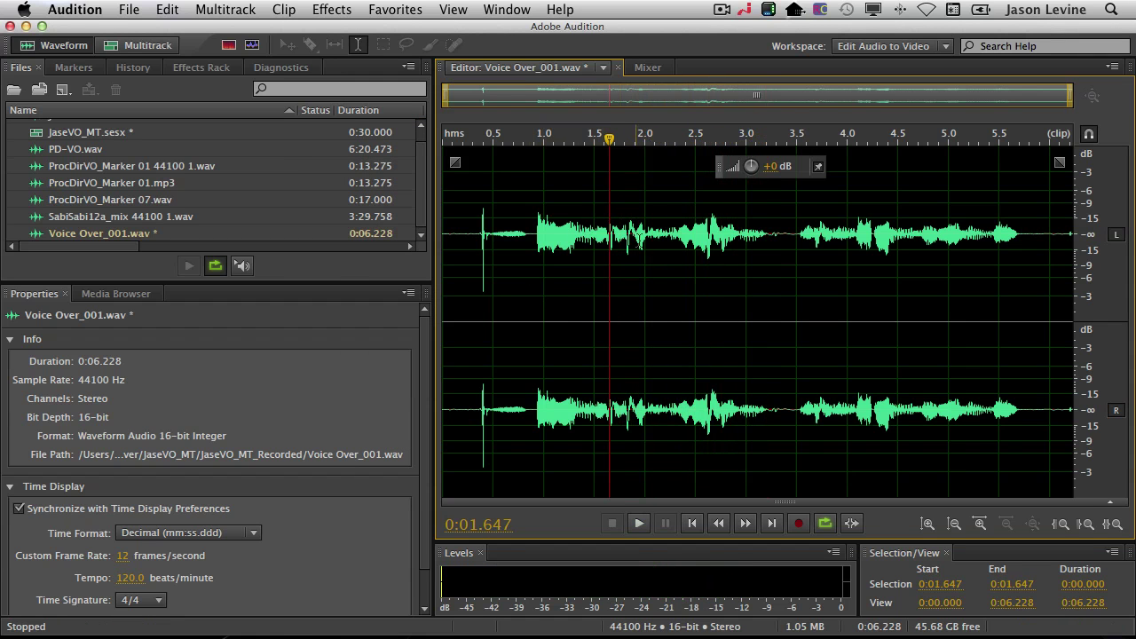